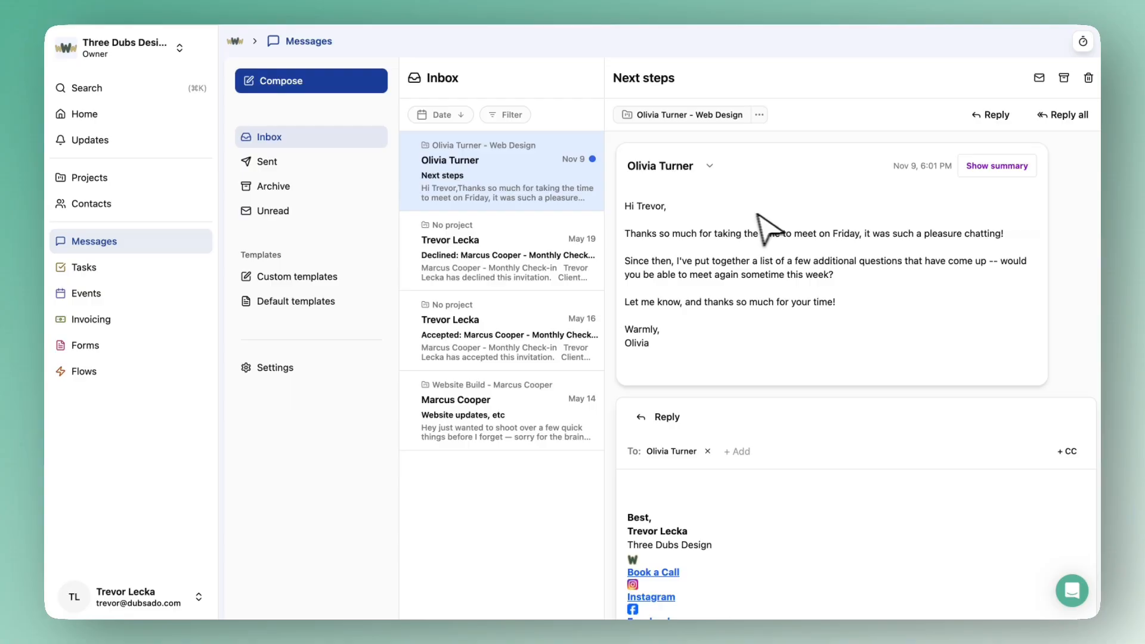
Draft the reply "Hi!" above the signature in response to the "Next steps" message
scroll(776, 224, "down", 5)
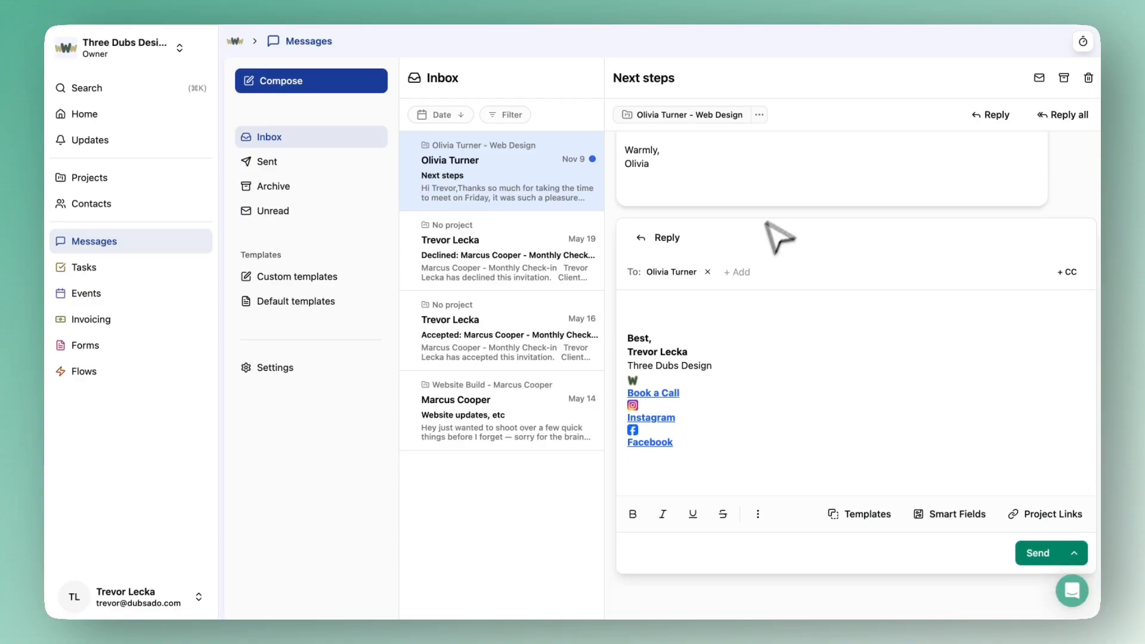
left_click(694, 310)
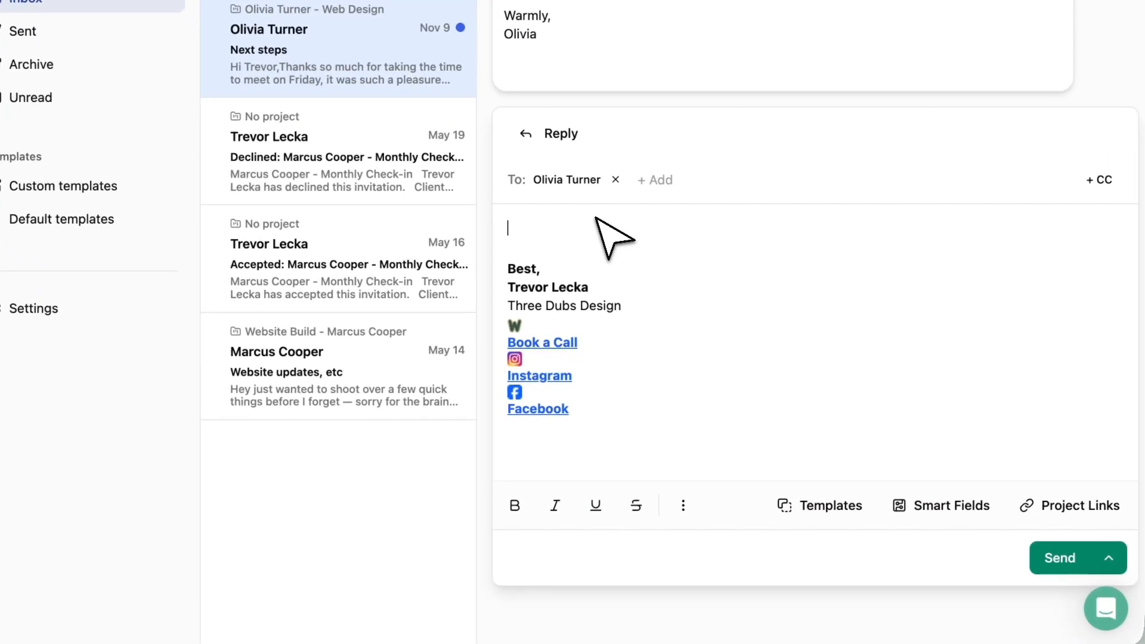
type("Hi!")
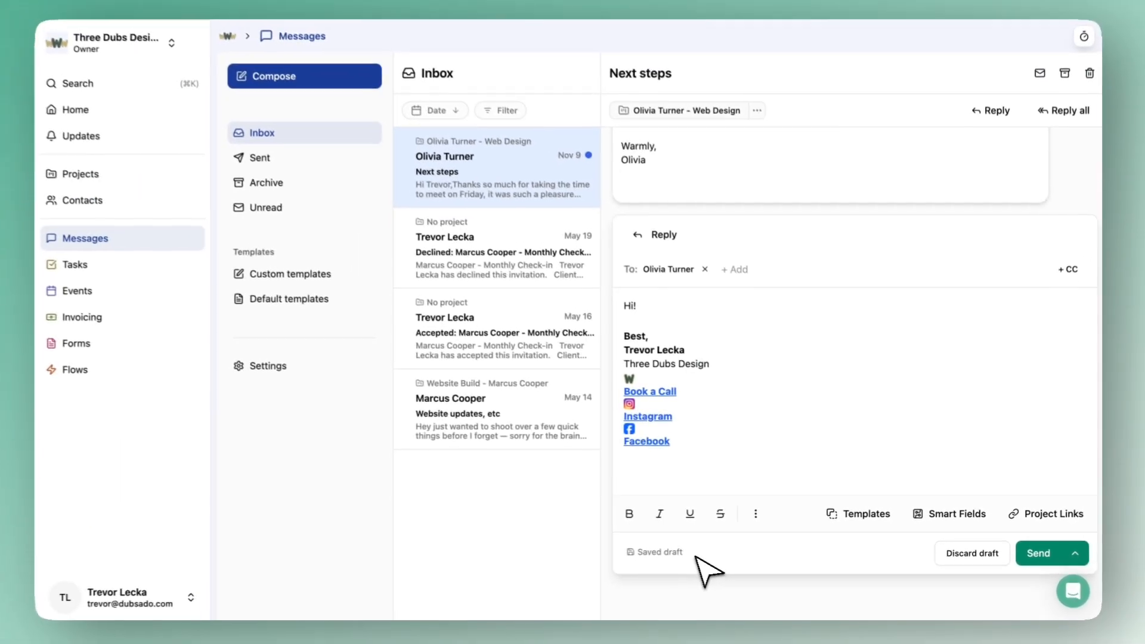
scroll(655, 570, "up", 5)
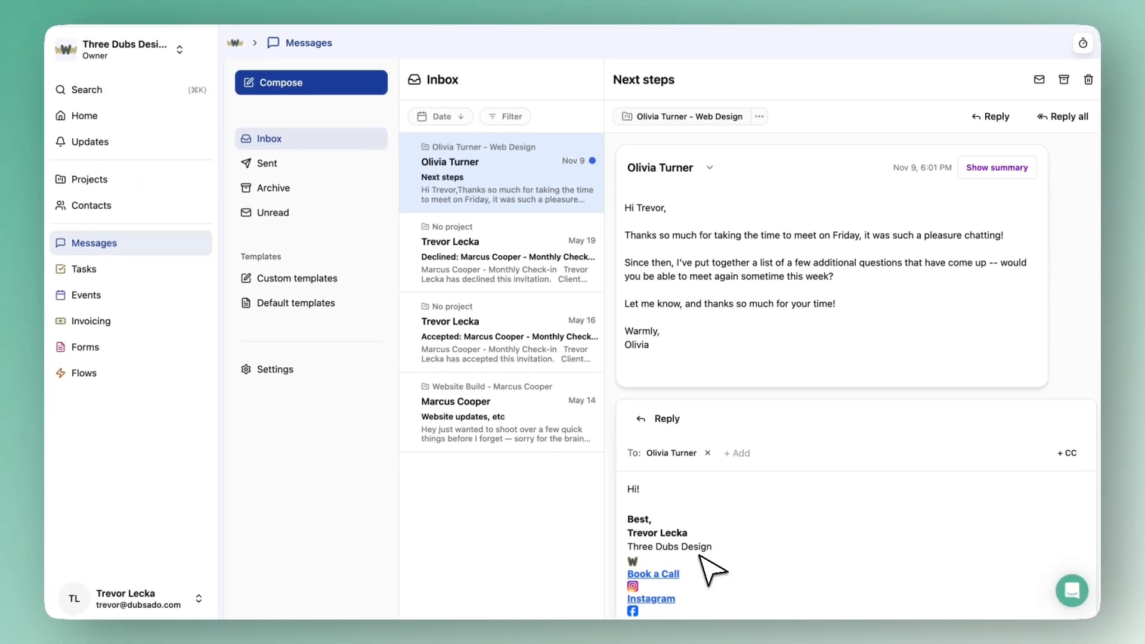
left_click(1038, 82)
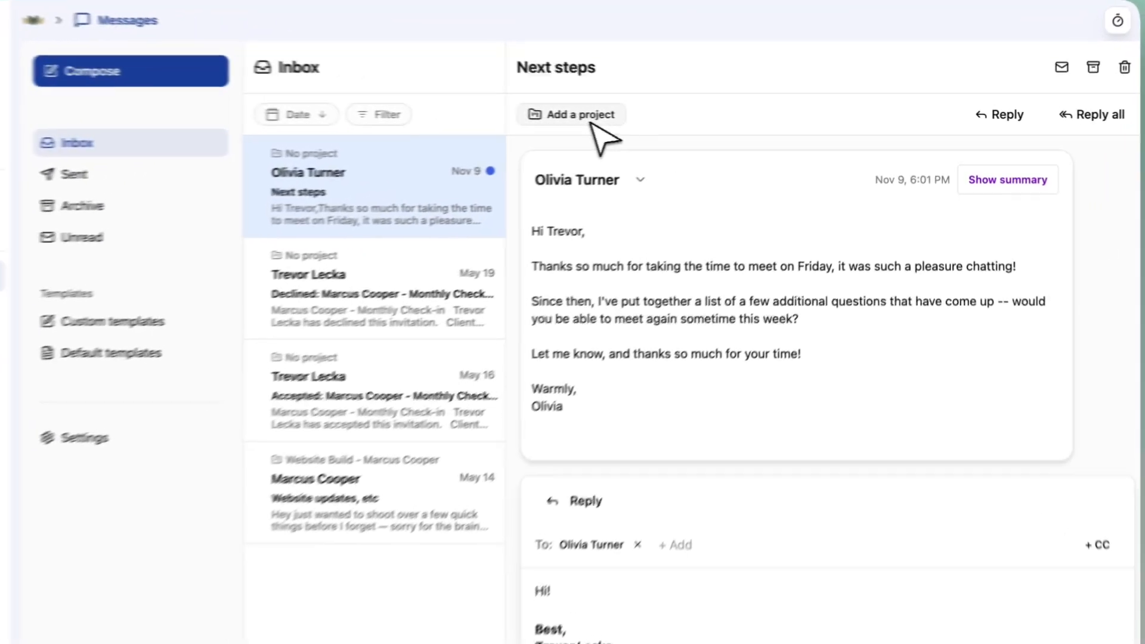
Link the "Next steps" message to the sender's Web Design project, searching for it by the sender's first name
left_click(672, 120)
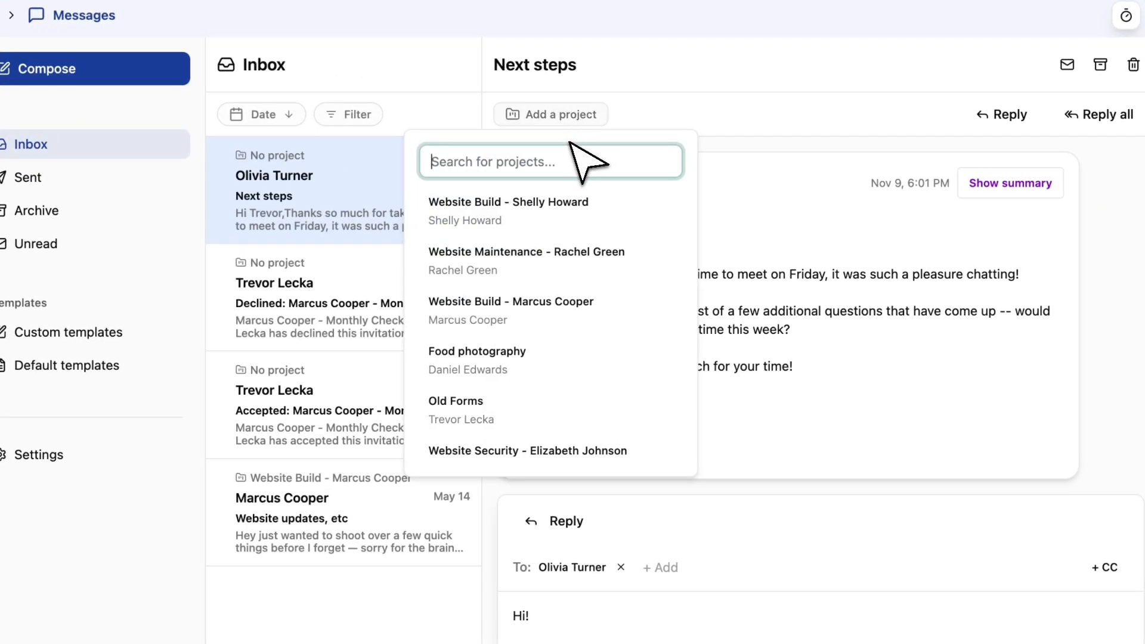
type("Olivia")
left_click(548, 204)
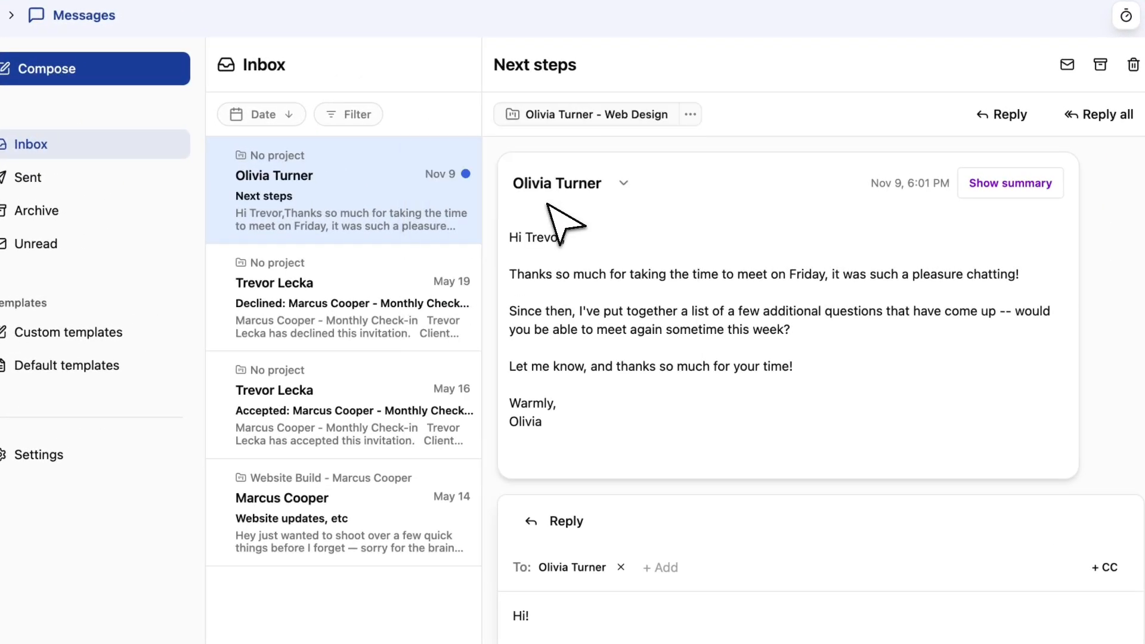
Review the linked project's details and the options for changing or removing the project on the message
mouse_move(668, 116)
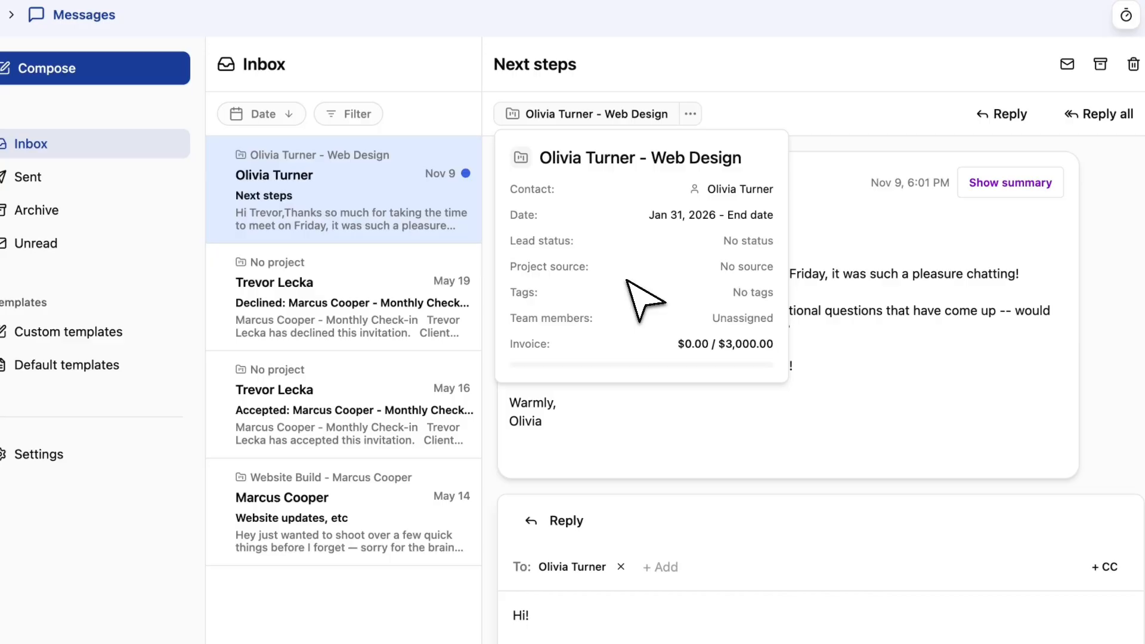
left_click(691, 115)
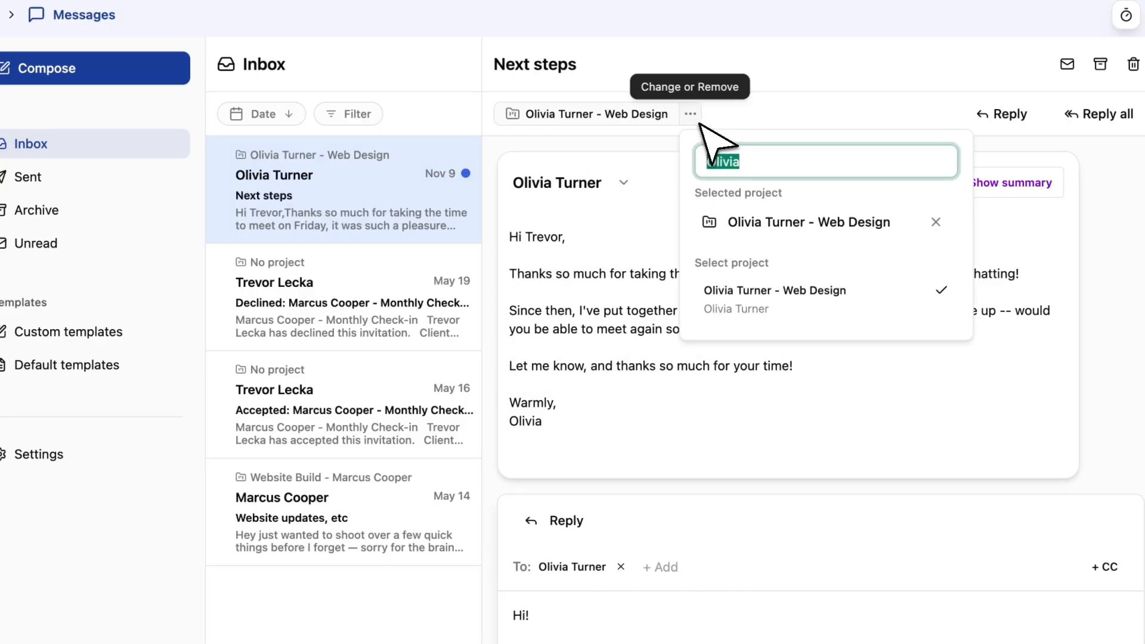
key("BackSpace")
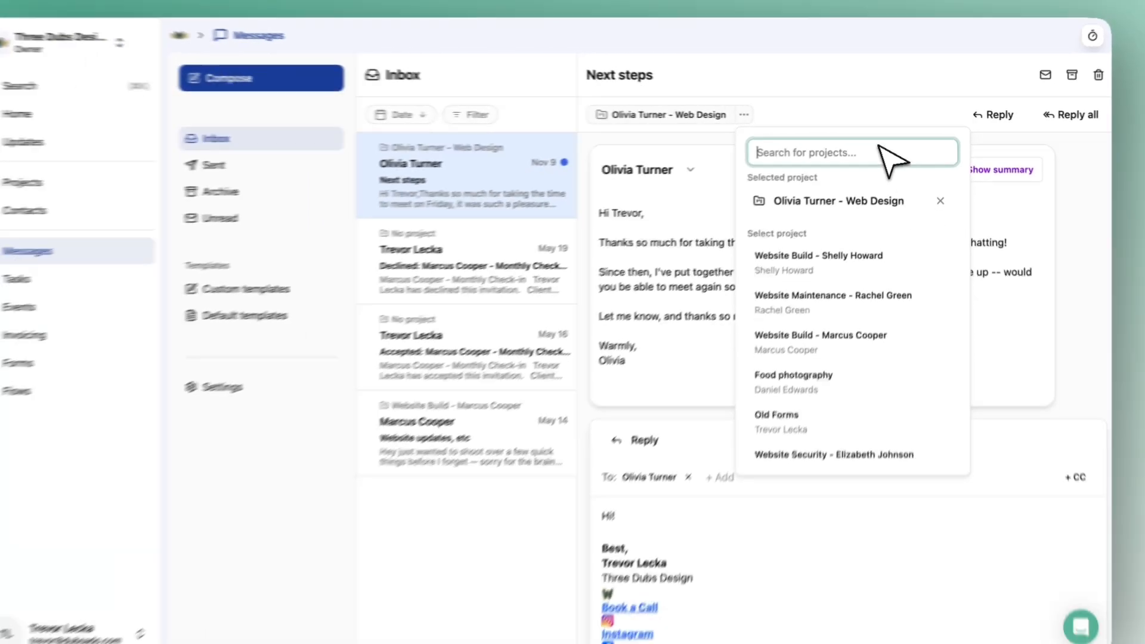
left_click(837, 115)
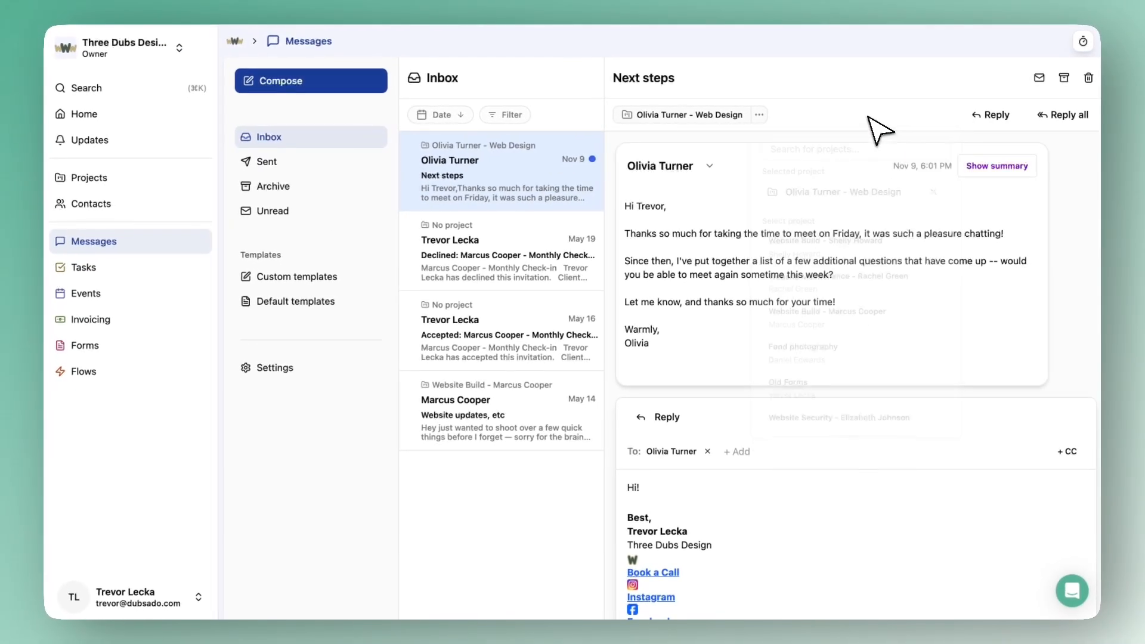
Examine the inbox's date sorting and its filter options, such as sender, project, dates and read status
left_click(456, 114)
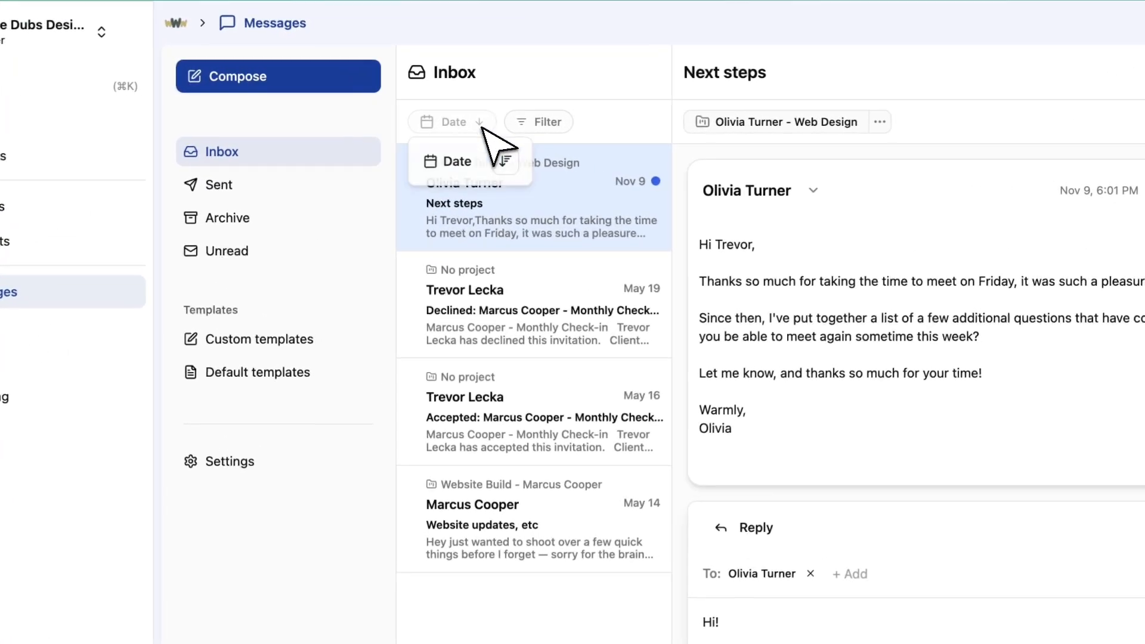
left_click(532, 123)
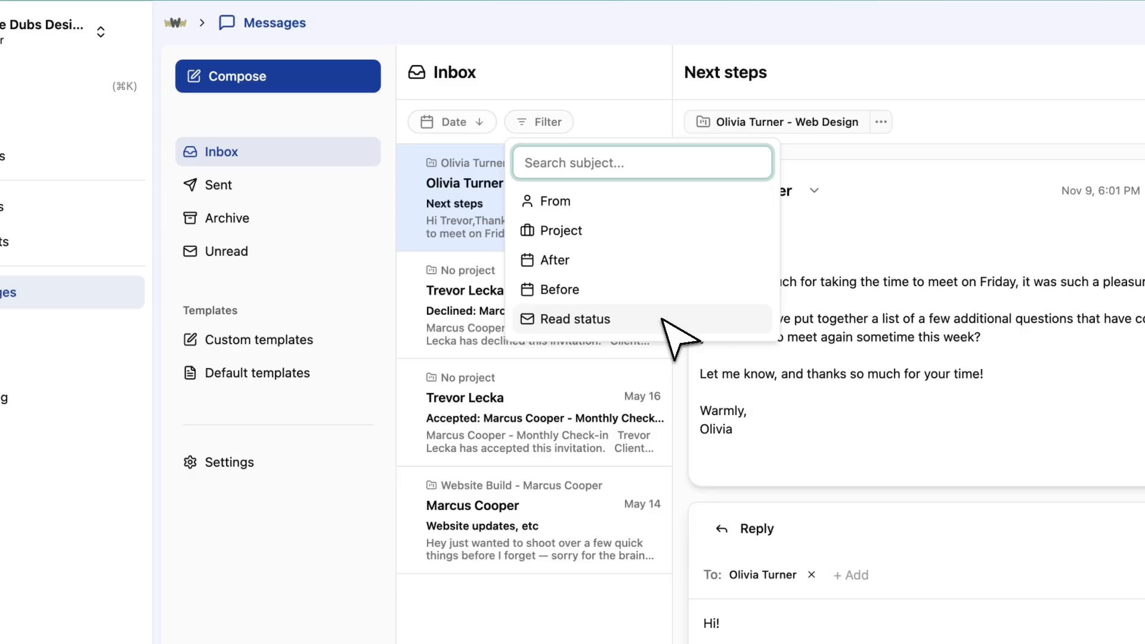
left_click(628, 116)
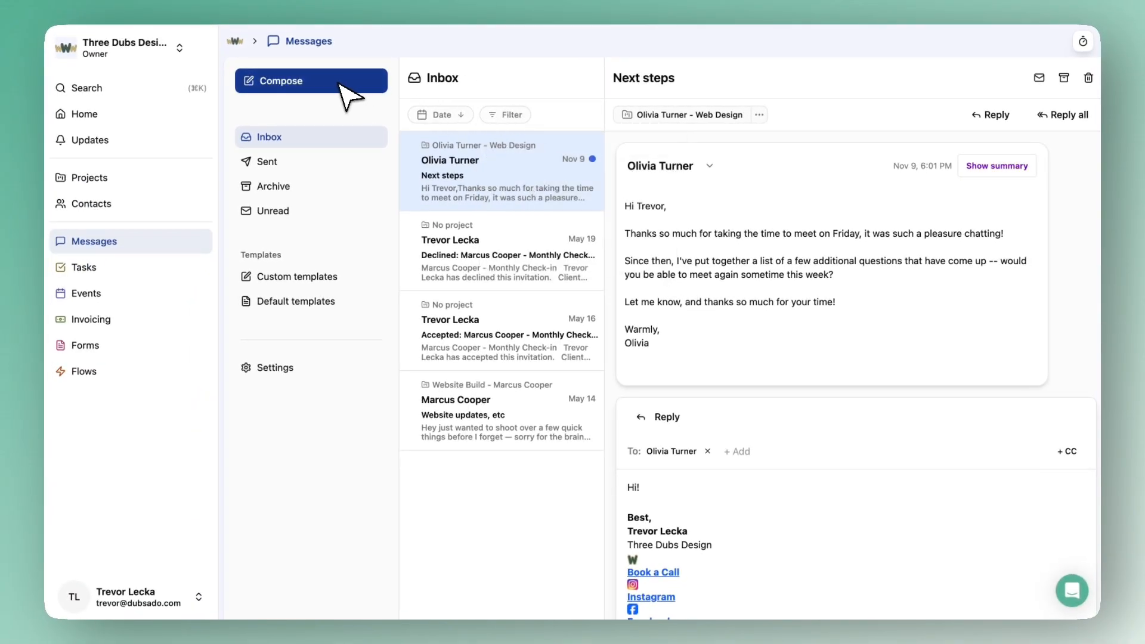
Start a new message, and reposition and enlarge its window over the inbox
left_click(339, 84)
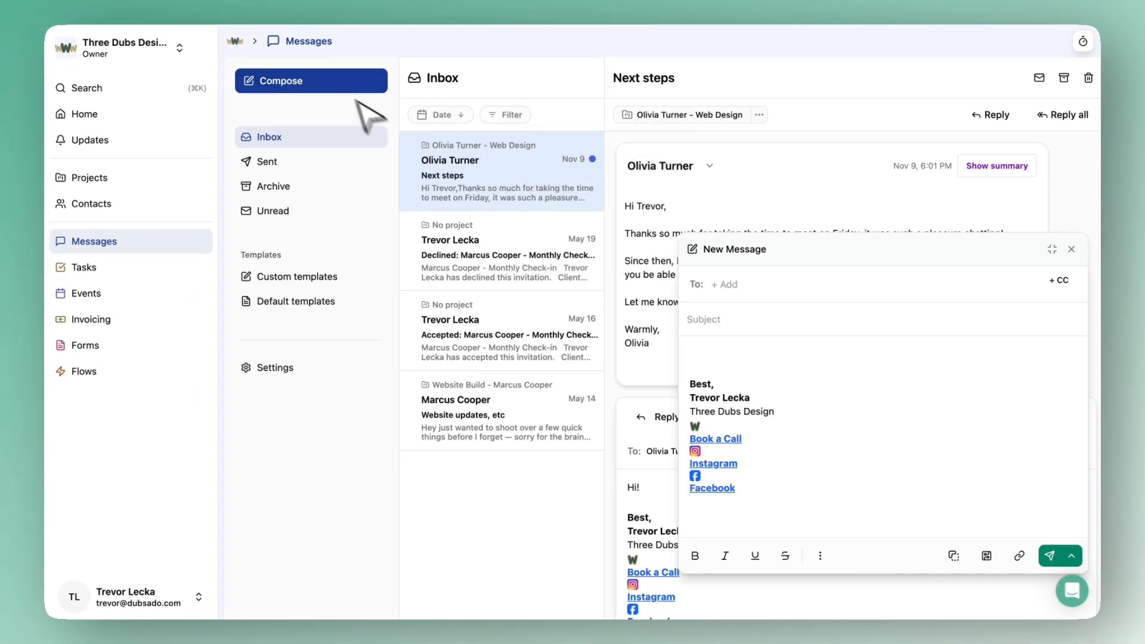
left_click_drag(826, 255, 749, 248)
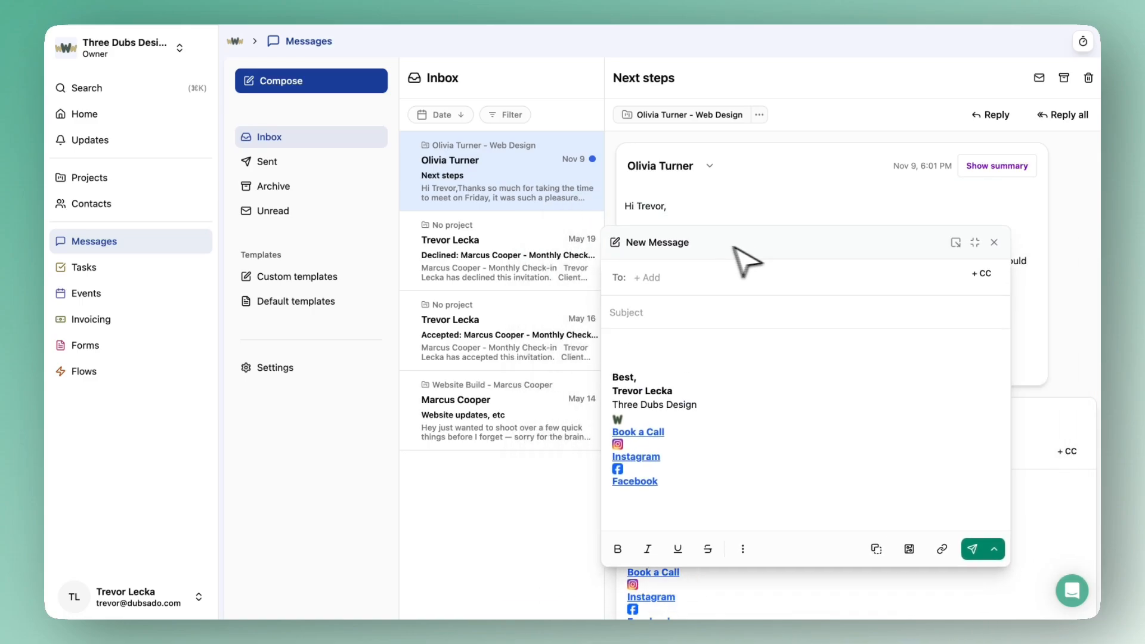
left_click_drag(610, 230, 533, 180)
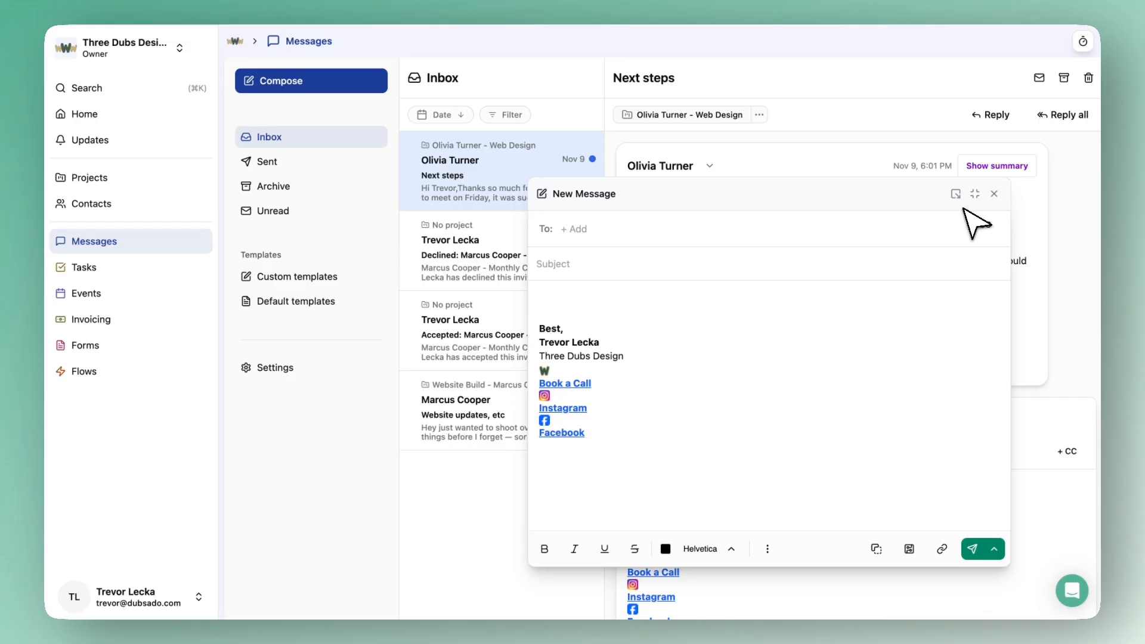
Address the new message to the client from the "Next steps" conversation and assign it to that client's Web Design project
left_click(577, 229)
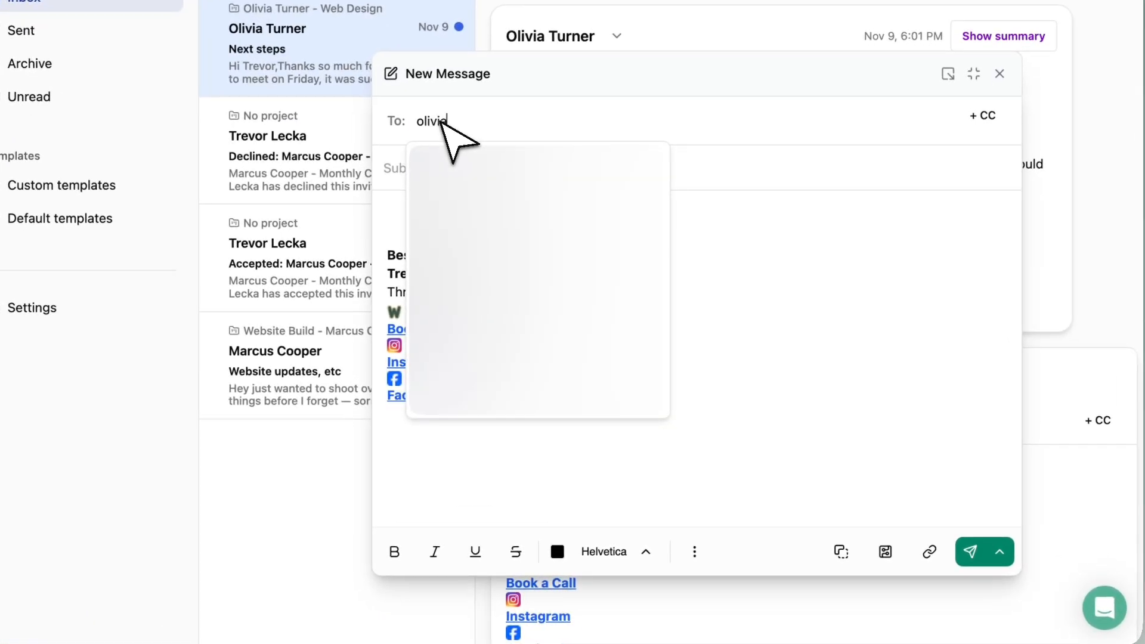
type("olivia")
left_click(467, 159)
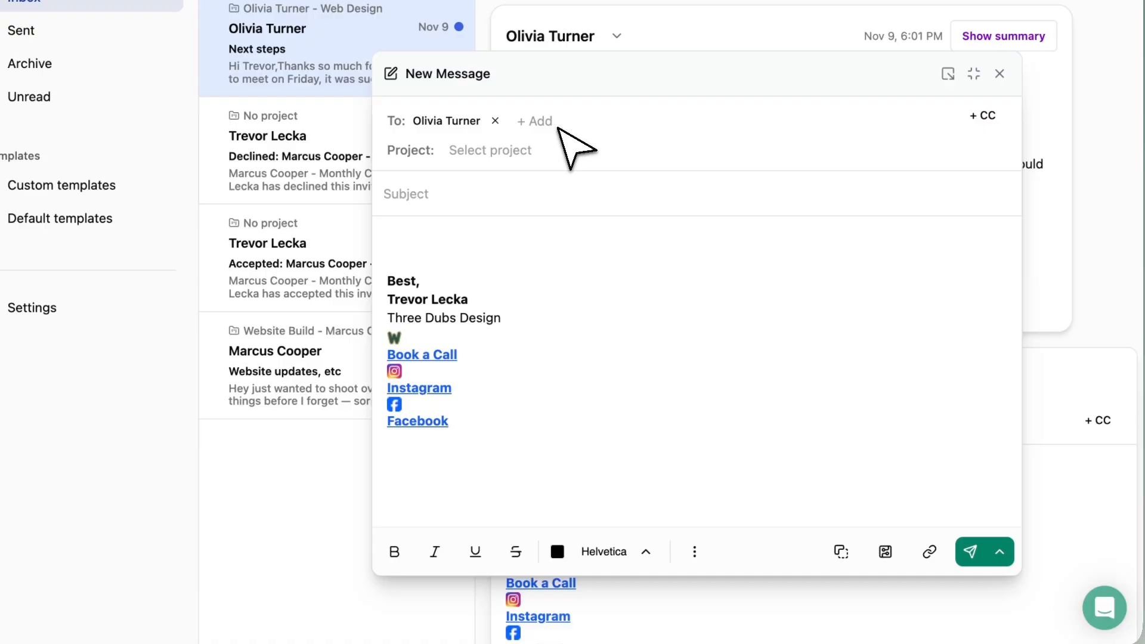
left_click(515, 149)
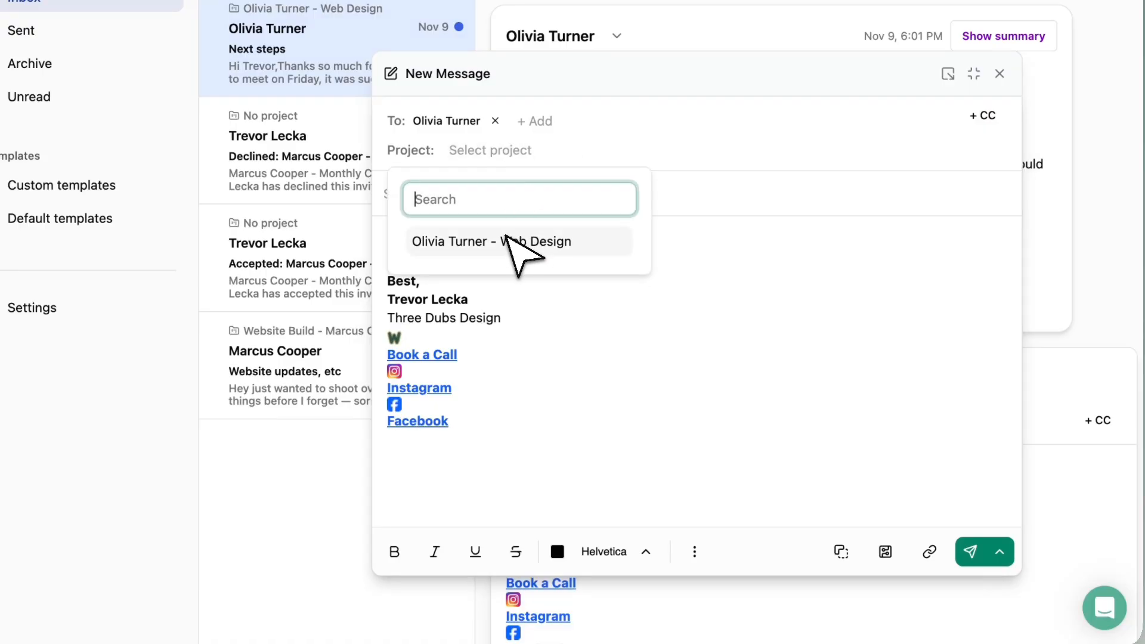
left_click(505, 237)
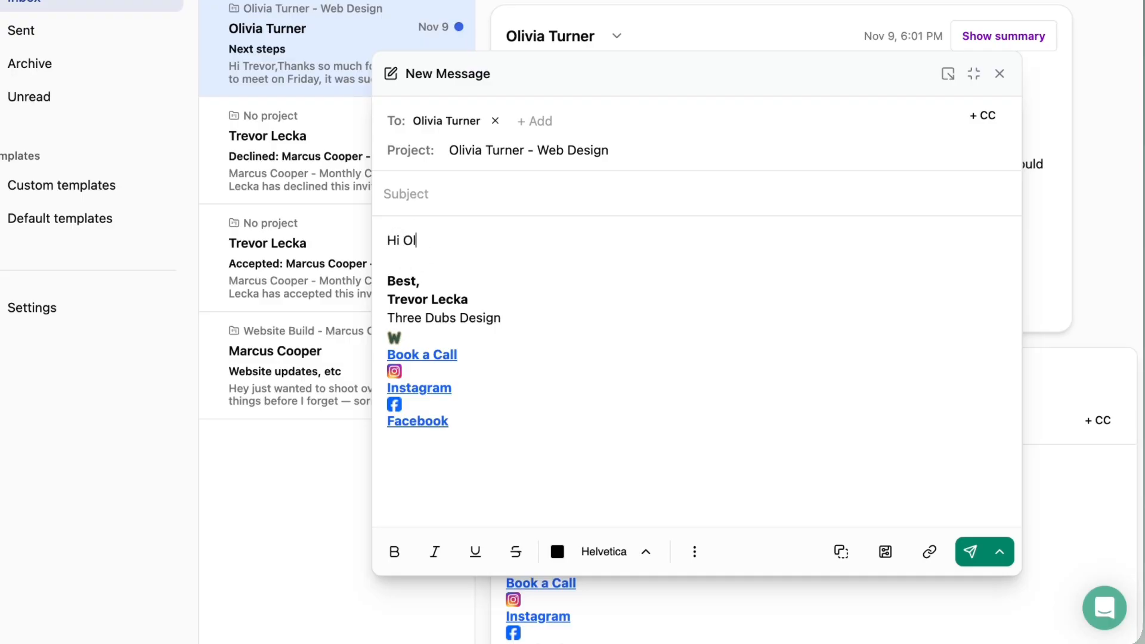
Write a greeting to the client and "Your website should be done by", ending with the project date smart field for Jan 31, 2026
type("ivia,")
key("Return")
key("Return")
type("Your website should be done by")
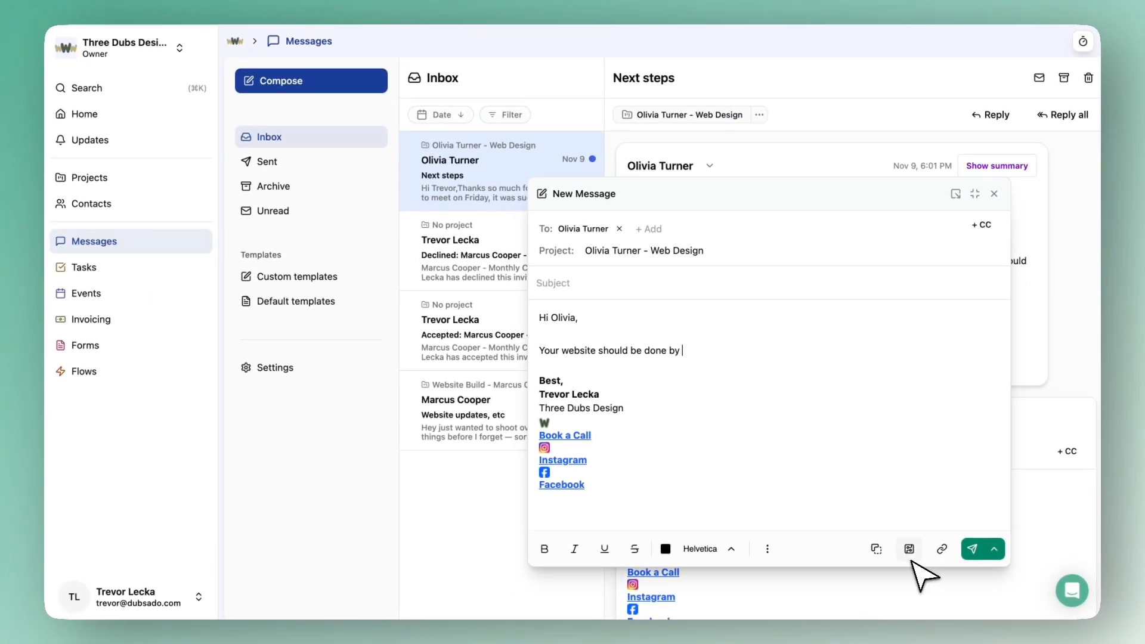
left_click(908, 548)
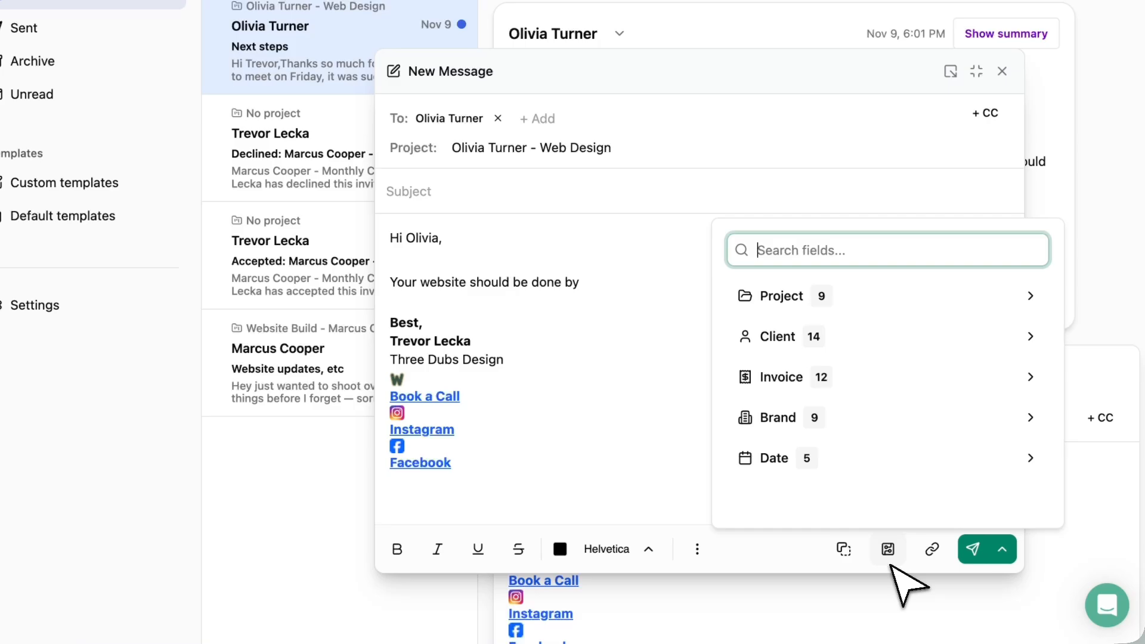
left_click(894, 307)
left_click(912, 445)
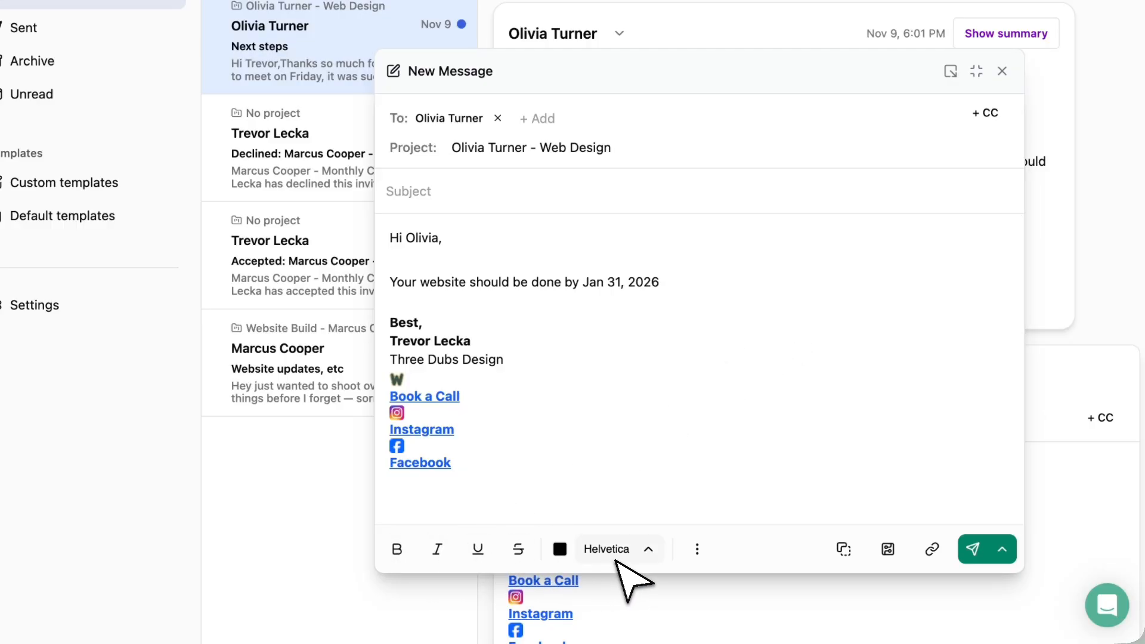
Review the additional formatting options and the project links available for the new message
left_click(697, 552)
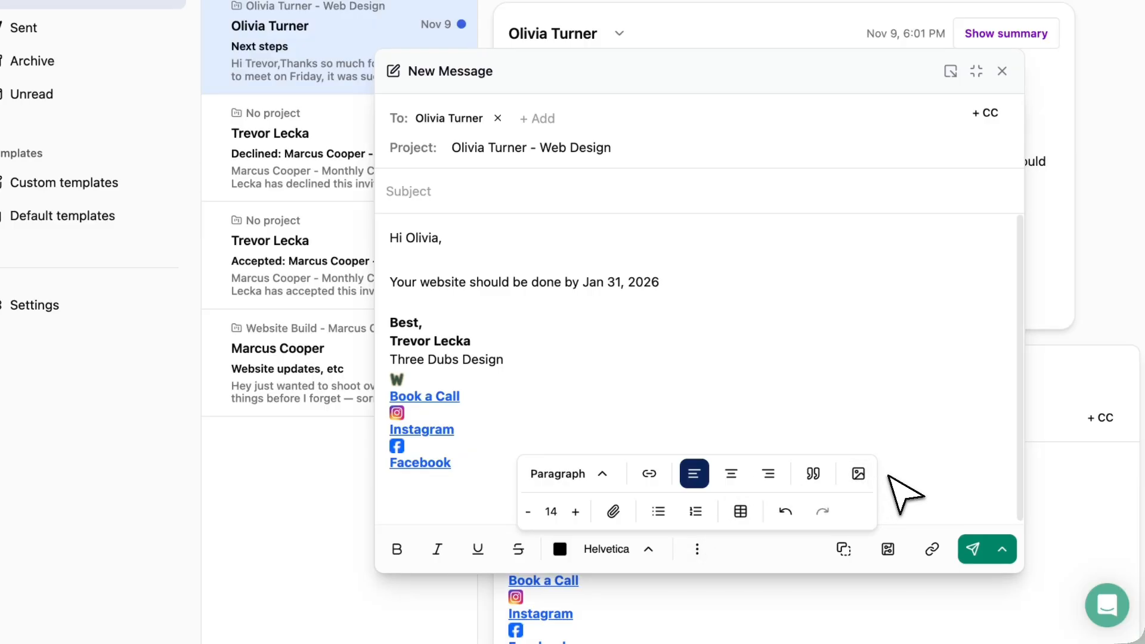
left_click(889, 475)
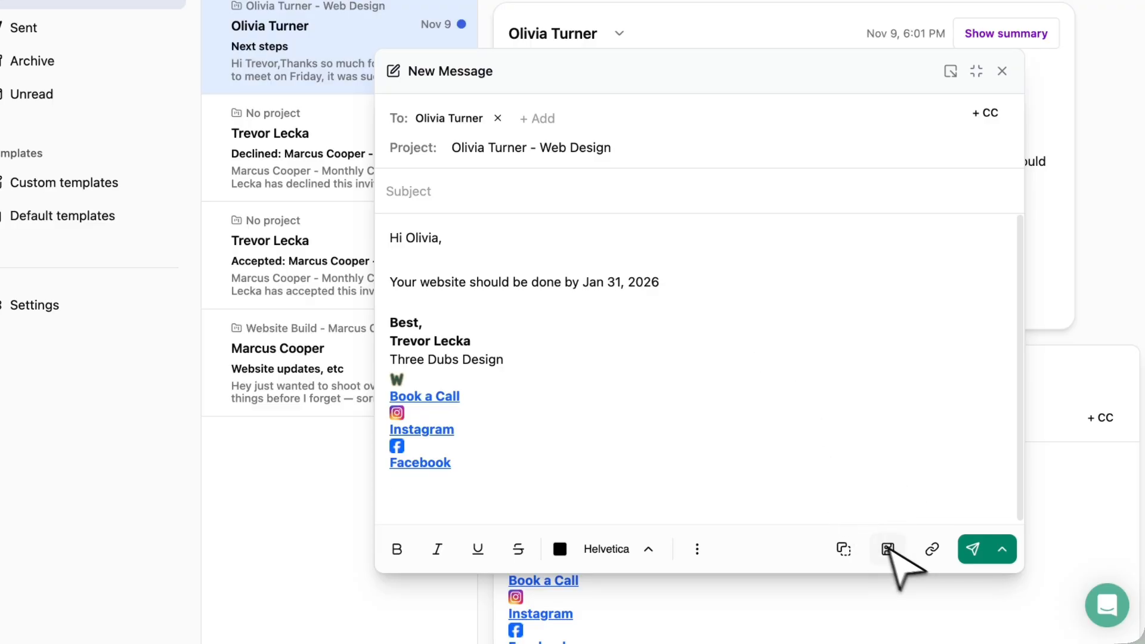
left_click(932, 548)
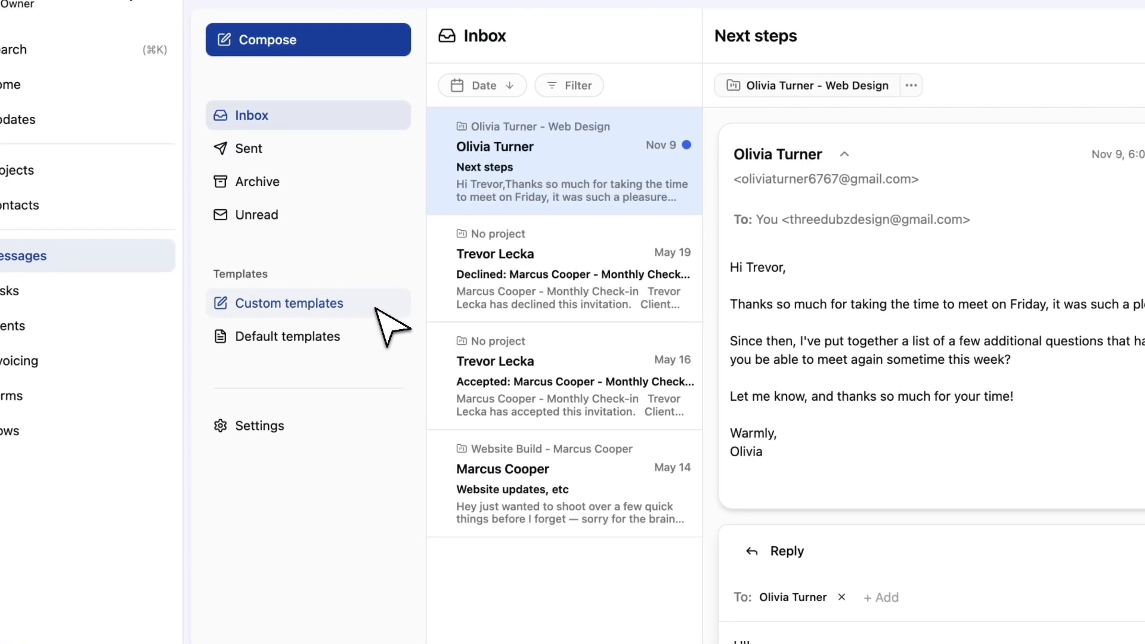
Start a new custom template with the subject line "We'd love your feedback!"
left_click(382, 283)
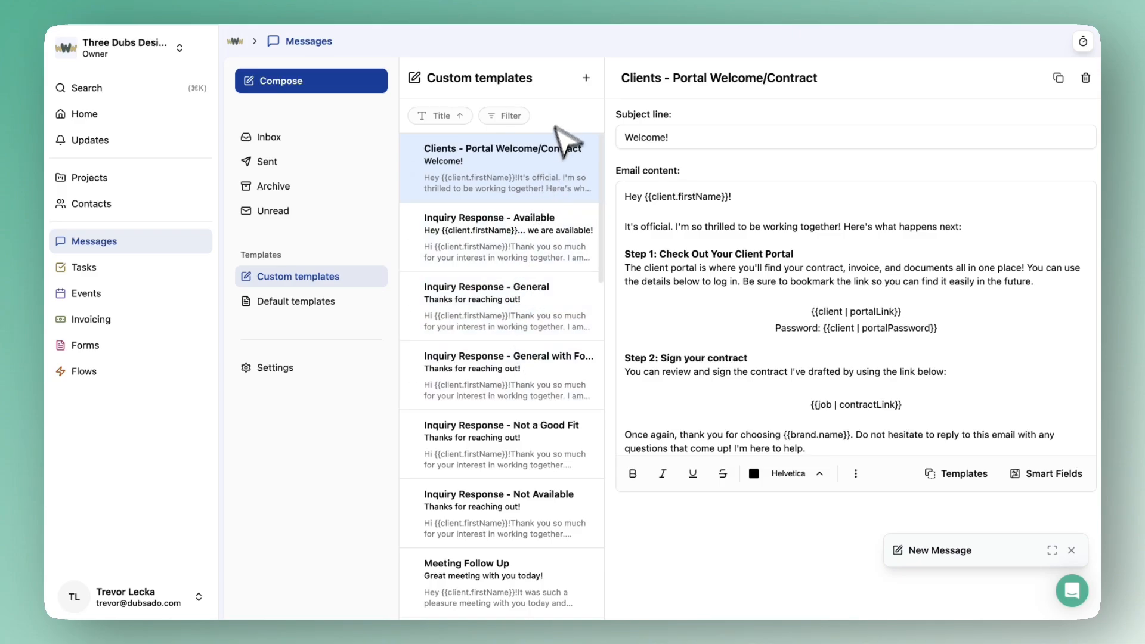
left_click(586, 77)
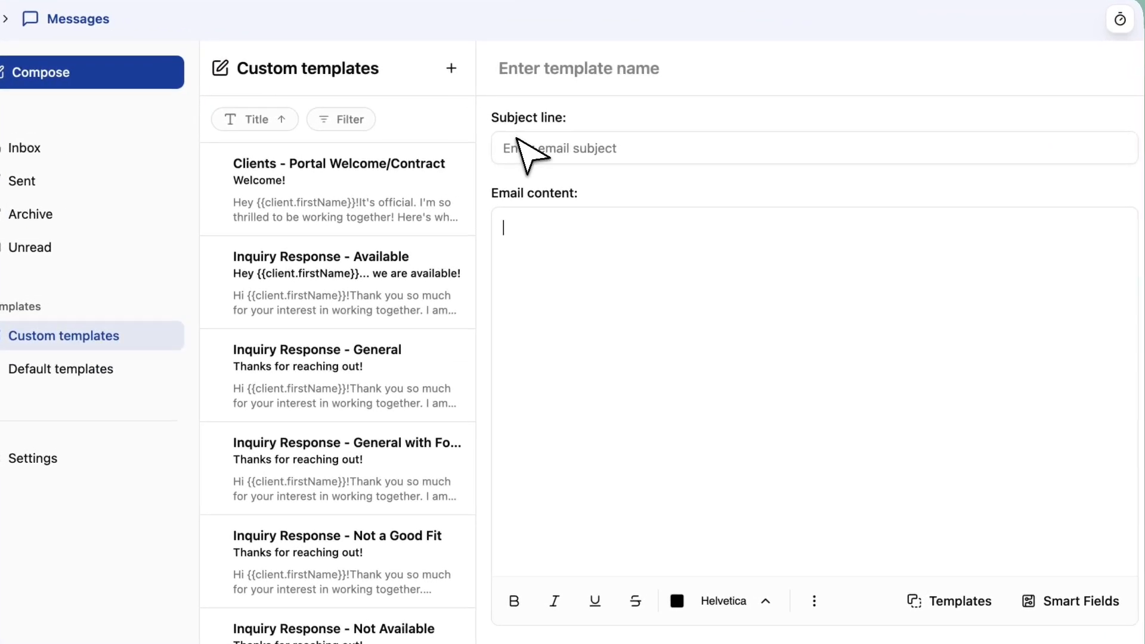
left_click(524, 144)
type("weeks out...")
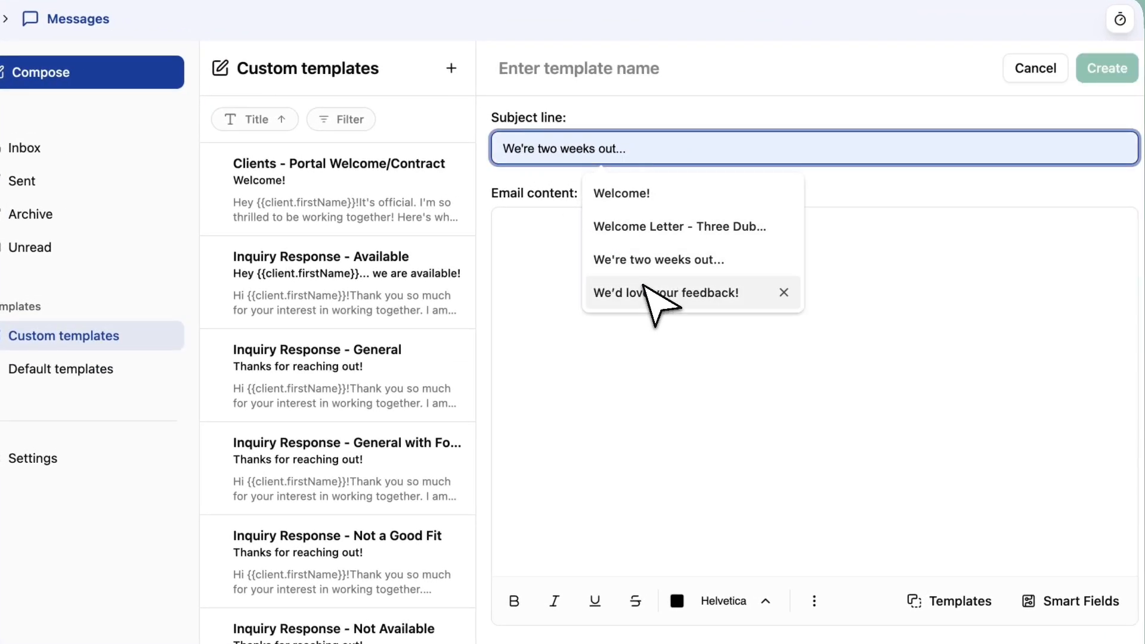
left_click(656, 292)
left_click(606, 256)
Write the template's review request starting "Hi there" and ending "Thanks so much!", with the client's first name smart field in the greeting
type("Hi there ,  We hope you had a great experience working with us, and we'd love to hear about it! If you have a moment, consider taking some time to leave us a review.  Thanks so much!")
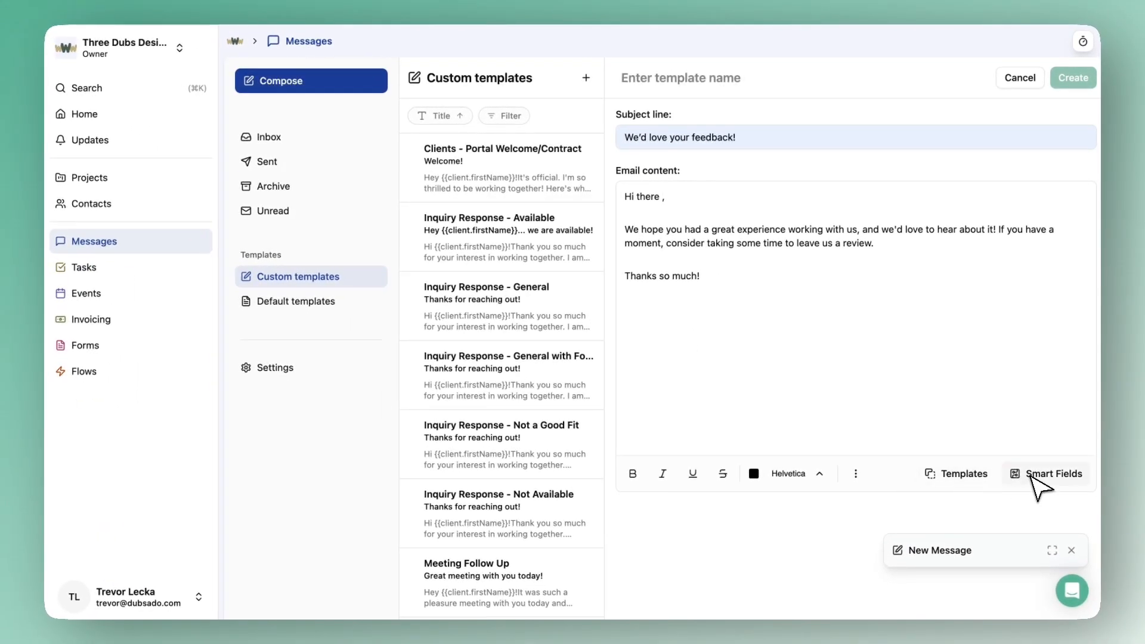
left_click(1030, 473)
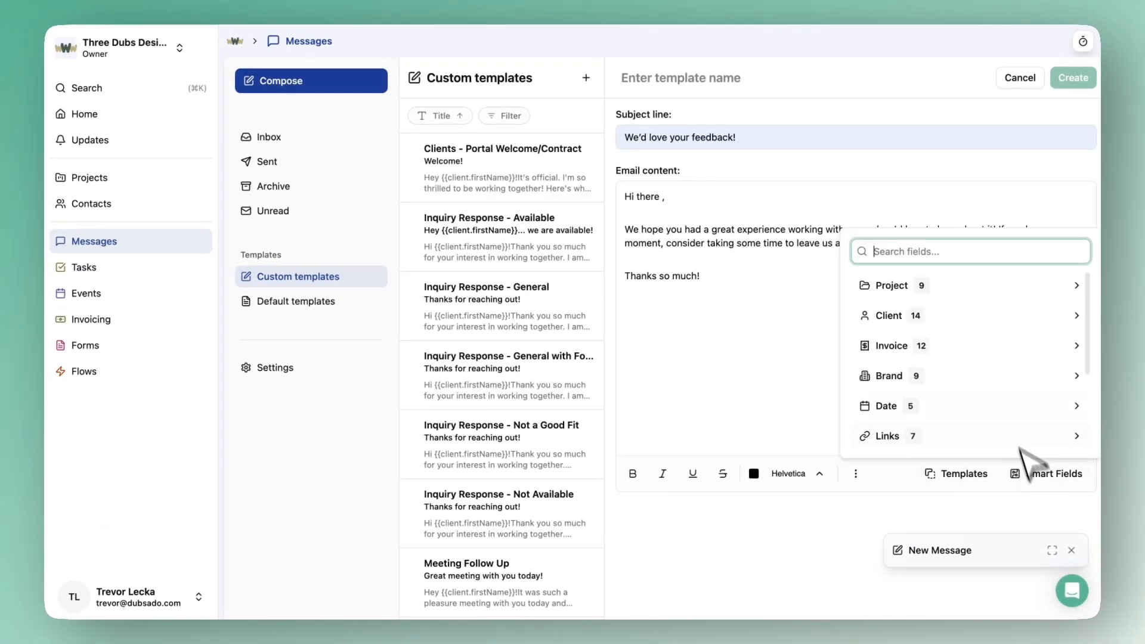
left_click(983, 318)
left_click(985, 410)
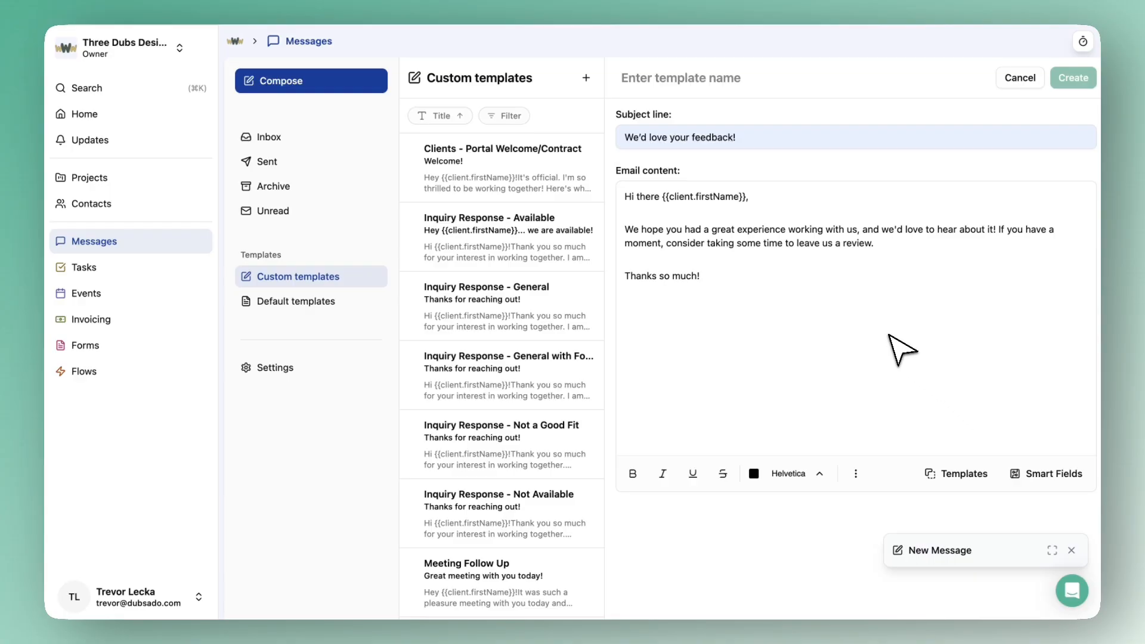
Discard the new template and open the existing "Clients - Portal Welcome/Contract" template
left_click(1019, 81)
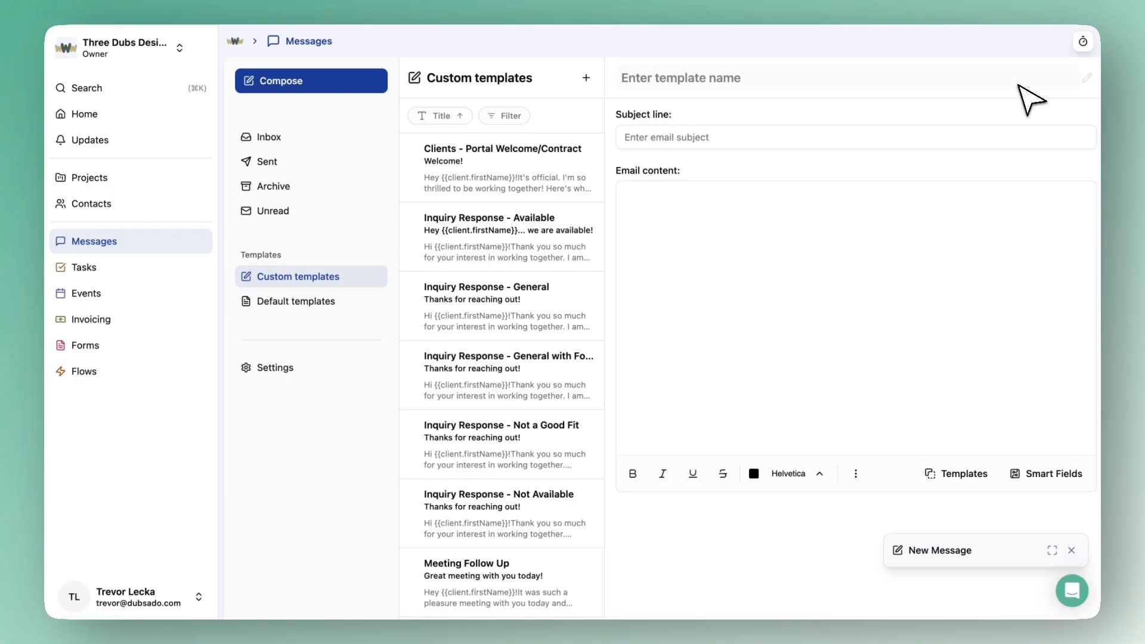
left_click(512, 190)
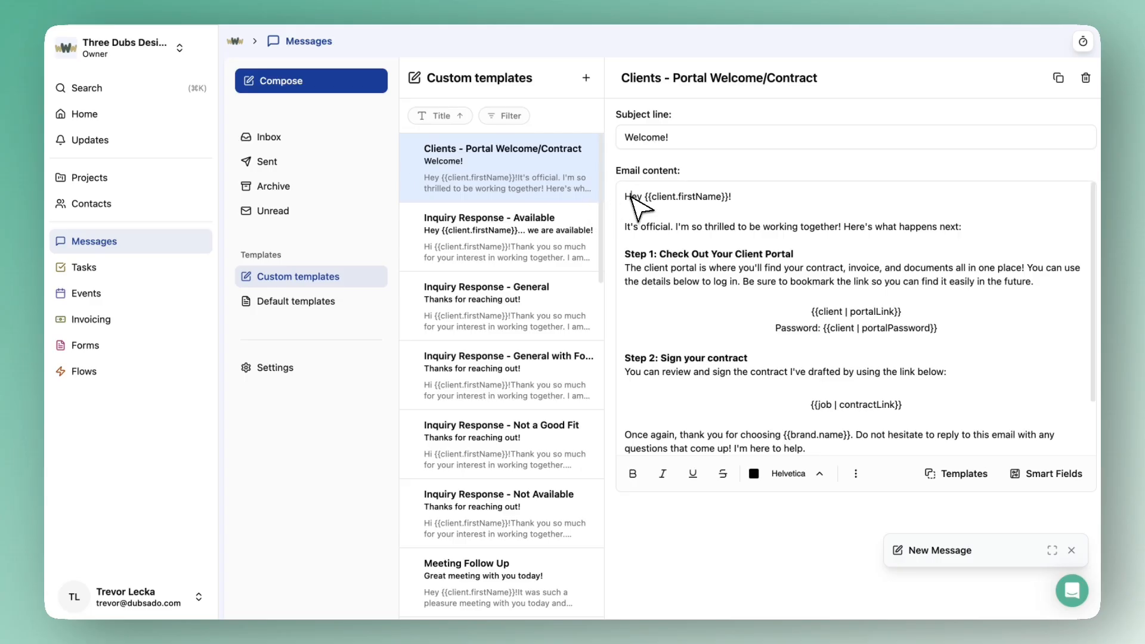
Change the greeting of the "Clients - Portal Welcome/Contract" template to "Hi there" before the client's first name field and save the template
type("H")
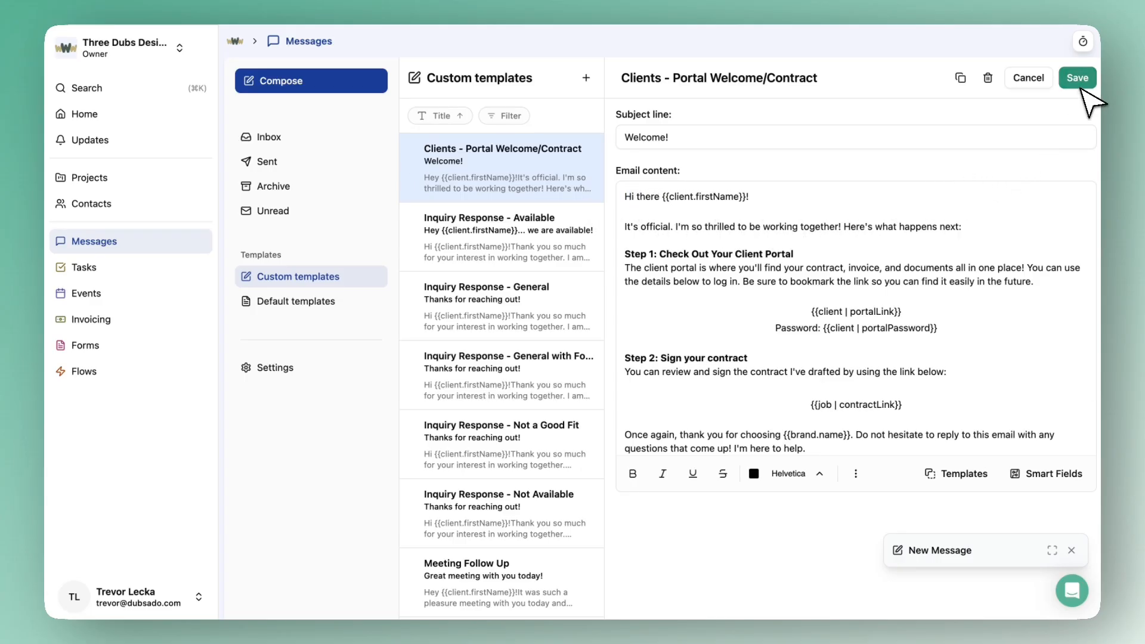
left_click(1077, 78)
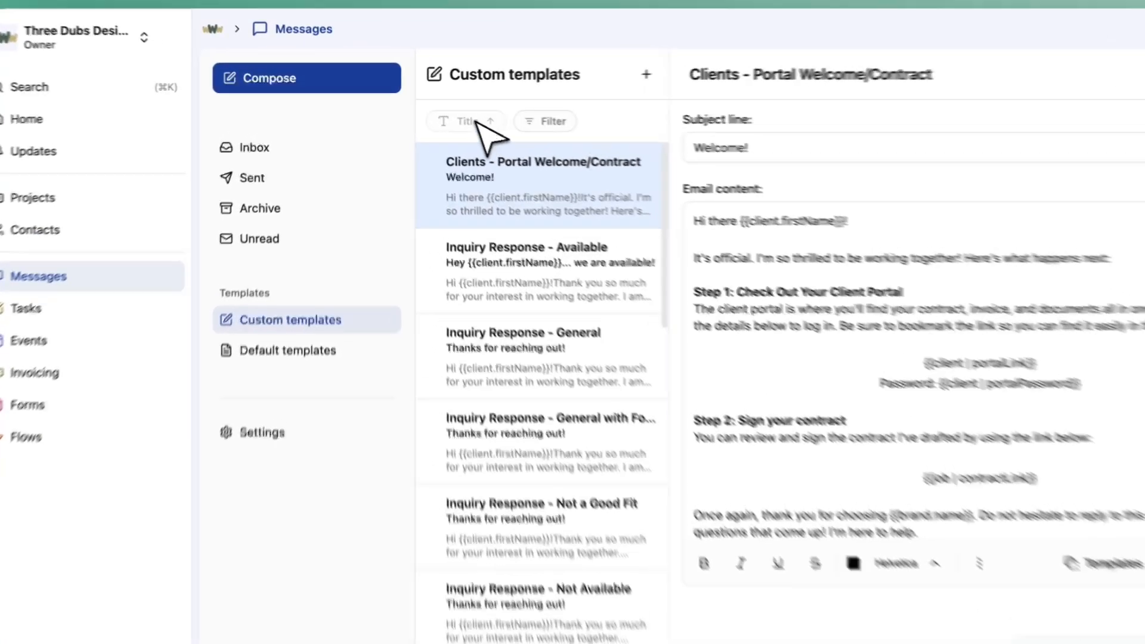
Review the sorting and filtering options for the custom templates list
left_click(447, 117)
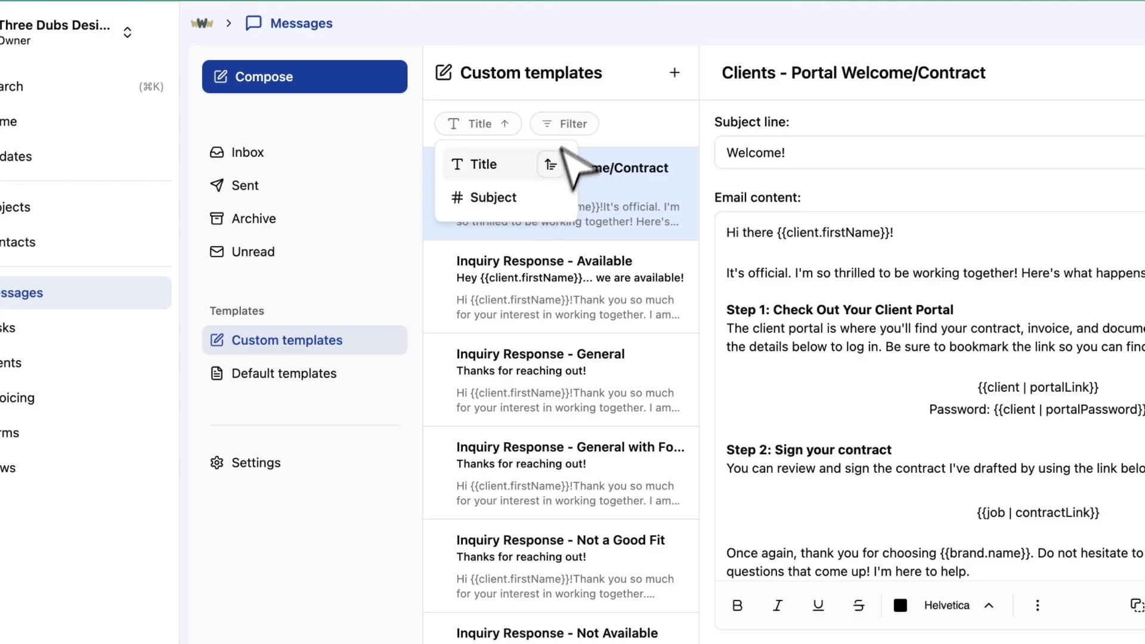
left_click(573, 125)
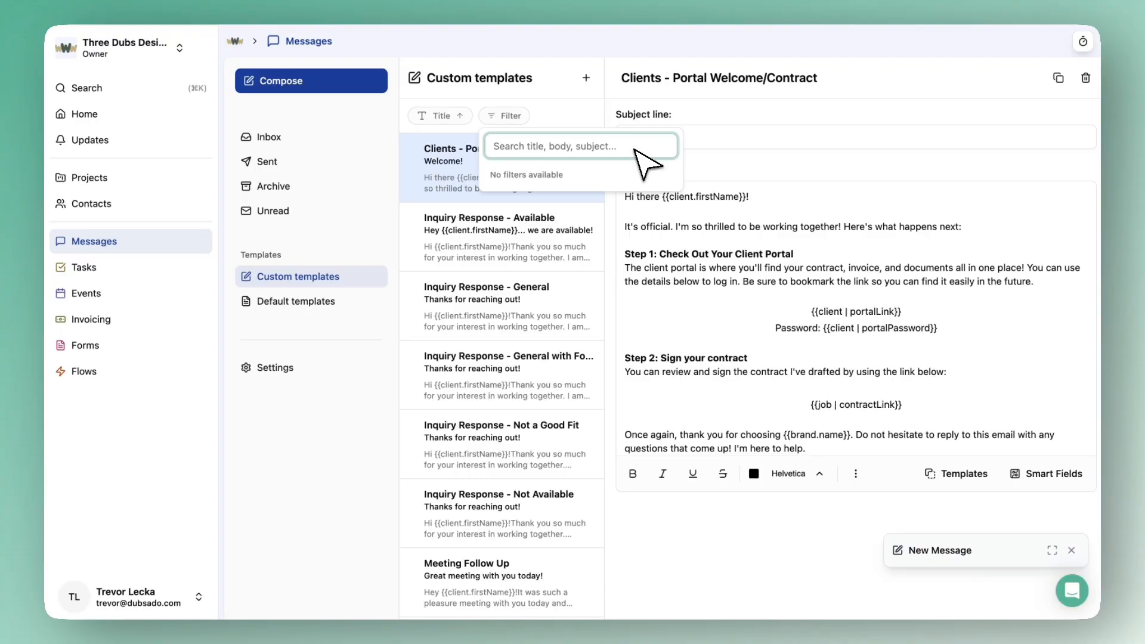
left_click(581, 114)
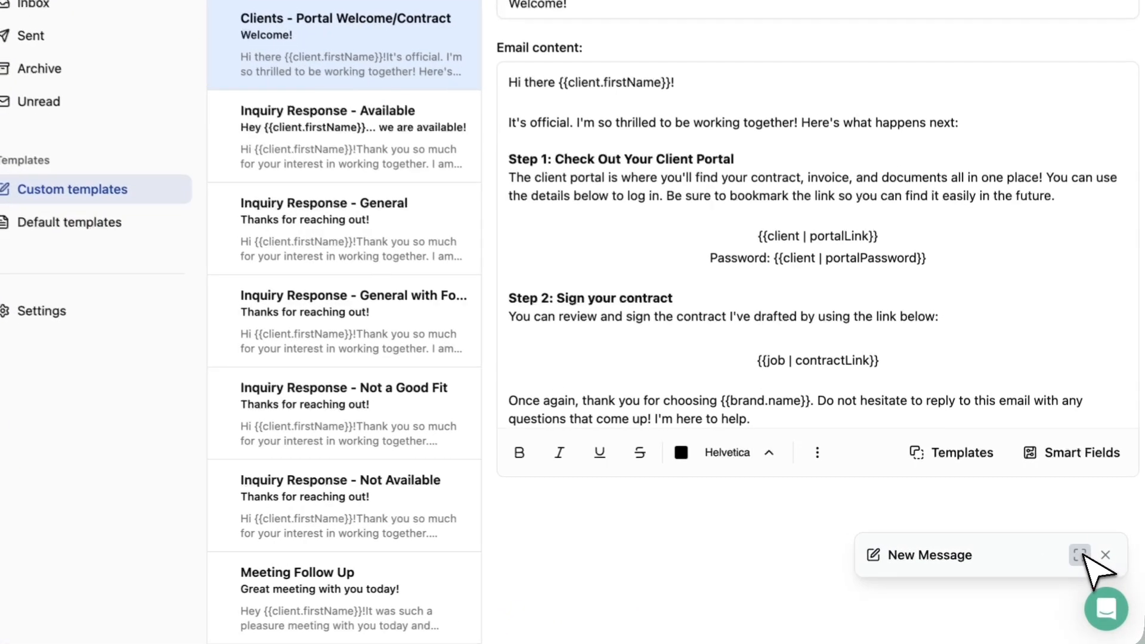
Reopen the minimized new message and apply the "Clients - Portal Welcome/Contract" template to it
left_click(1051, 550)
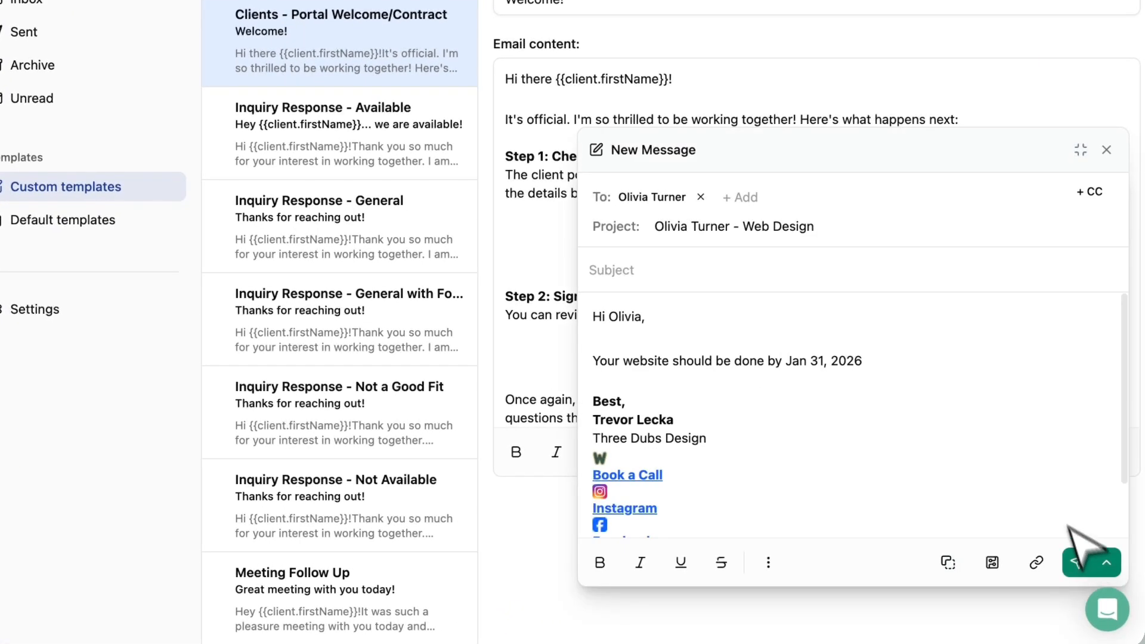
left_click(947, 562)
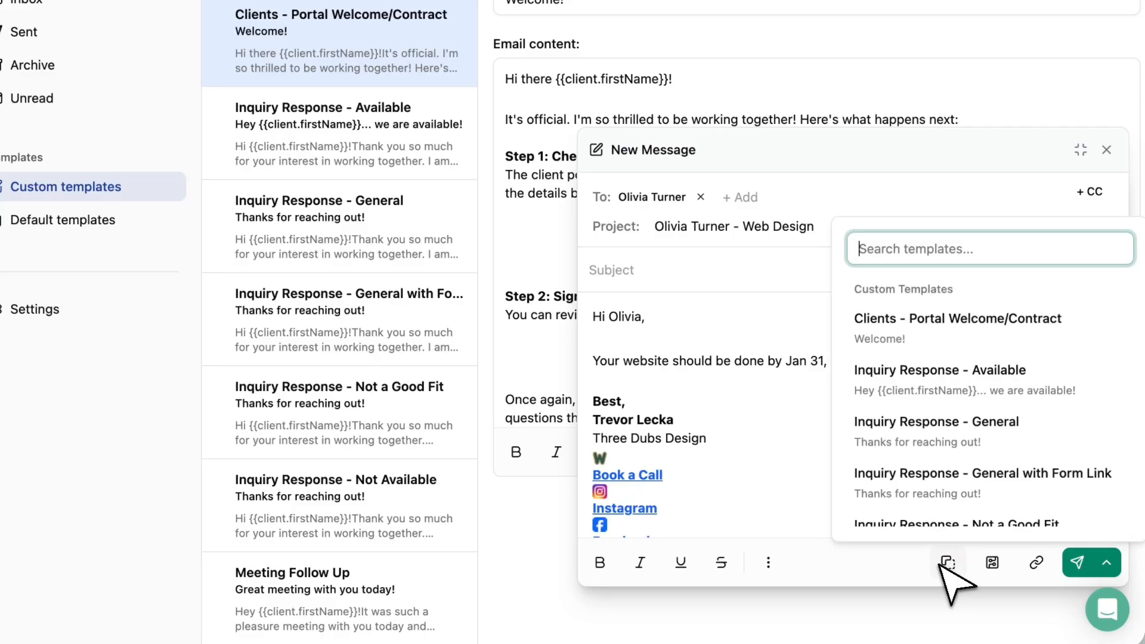
left_click(945, 343)
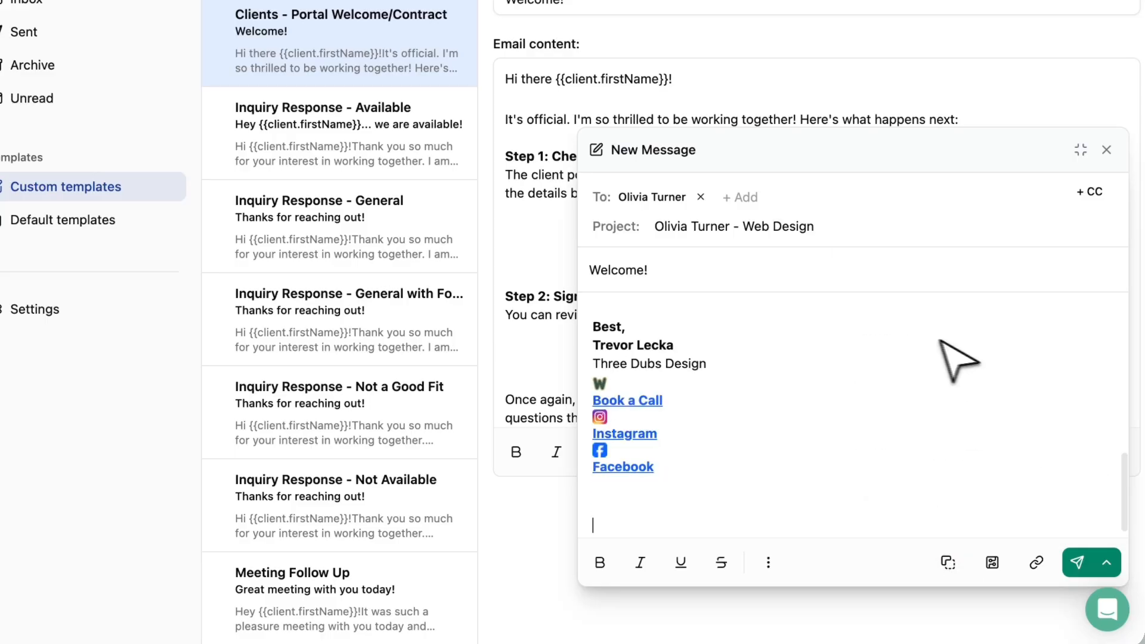
scroll(882, 359, "up", 5)
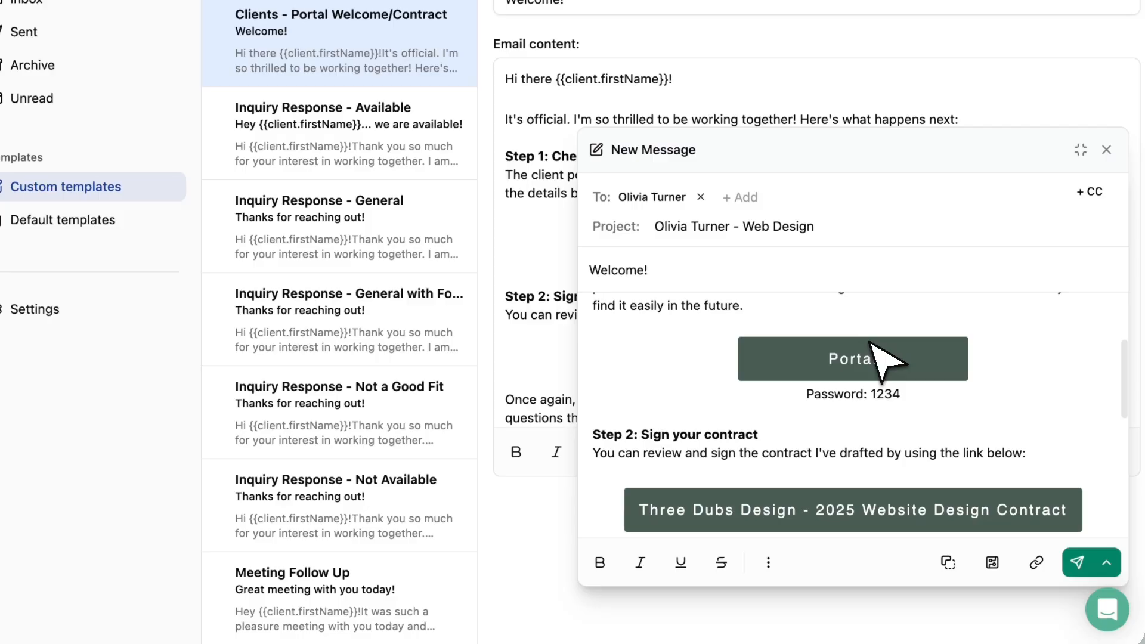
scroll(882, 359, "up", 3)
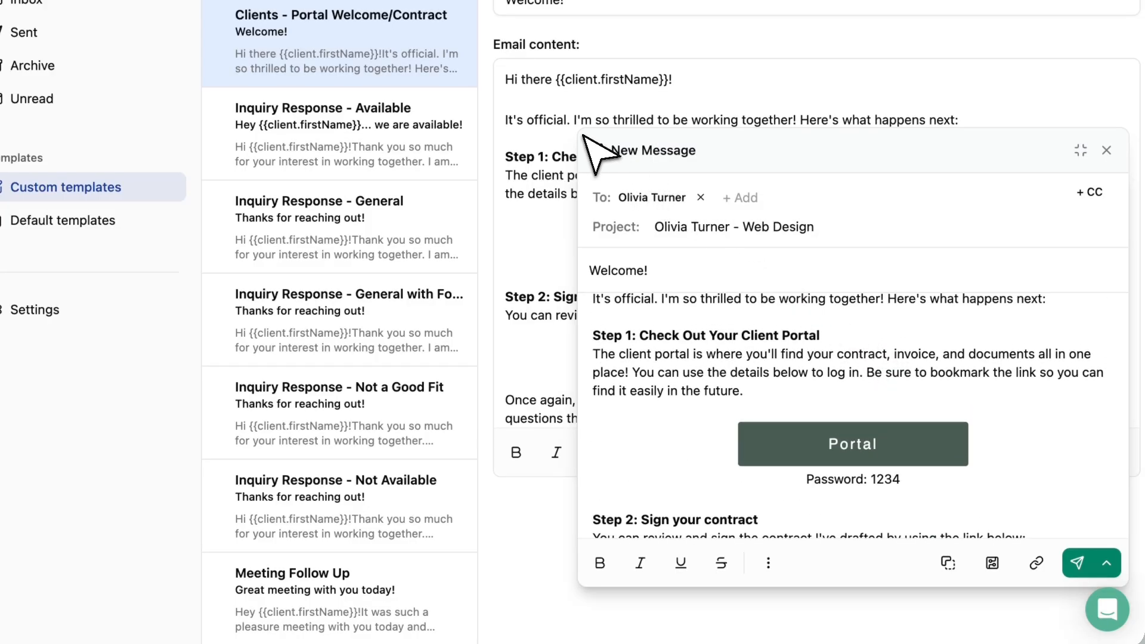
Enlarge the message window and review the templated email from its greeting to its signature
left_click_drag(582, 134, 471, 89)
scroll(693, 340, "up", 2)
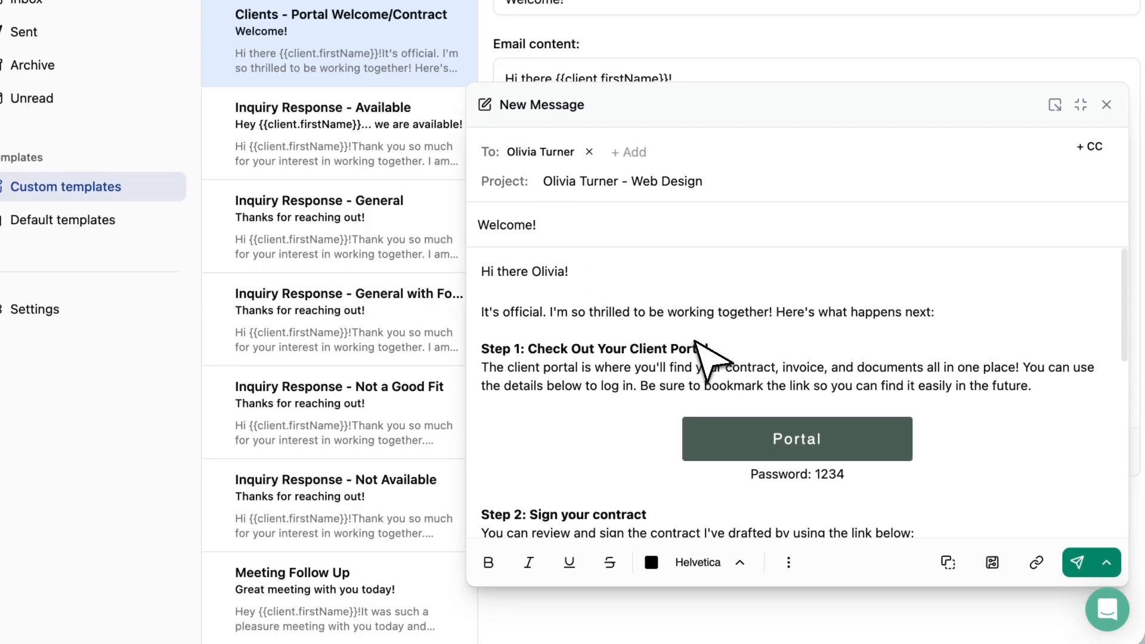
scroll(695, 342, "down", 5)
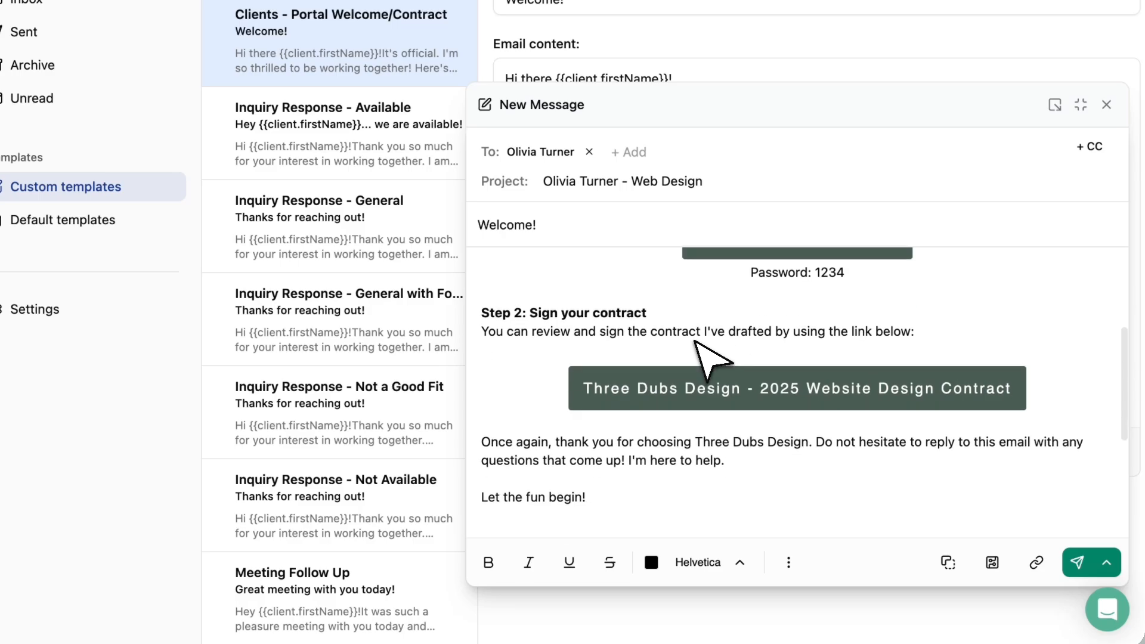
scroll(695, 342, "down", 2)
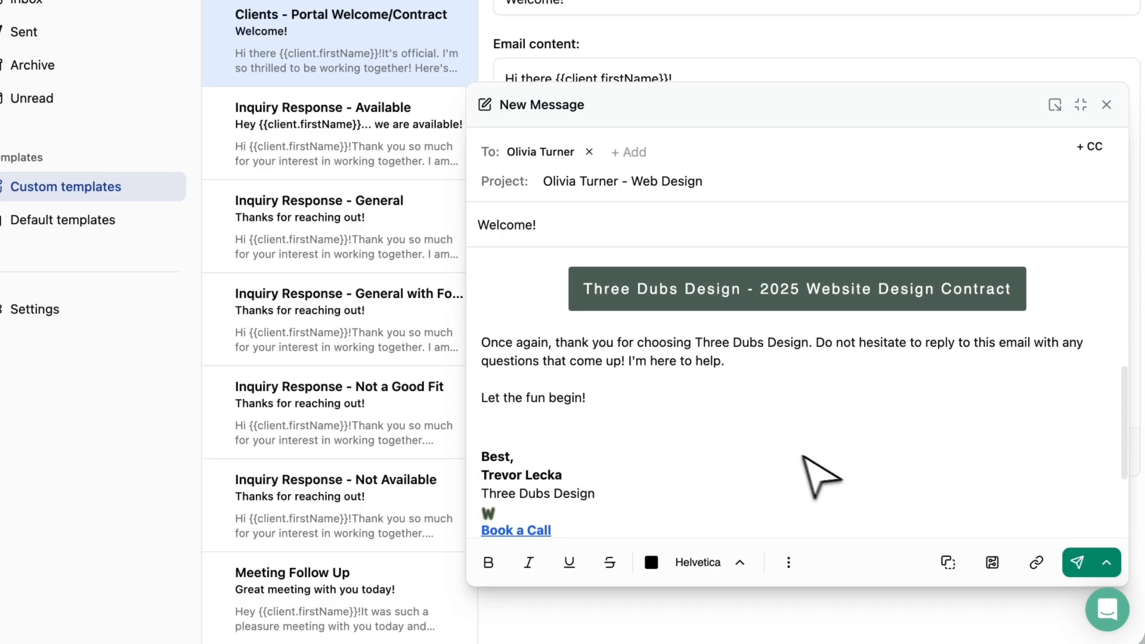
scroll(888, 485, "up", 3)
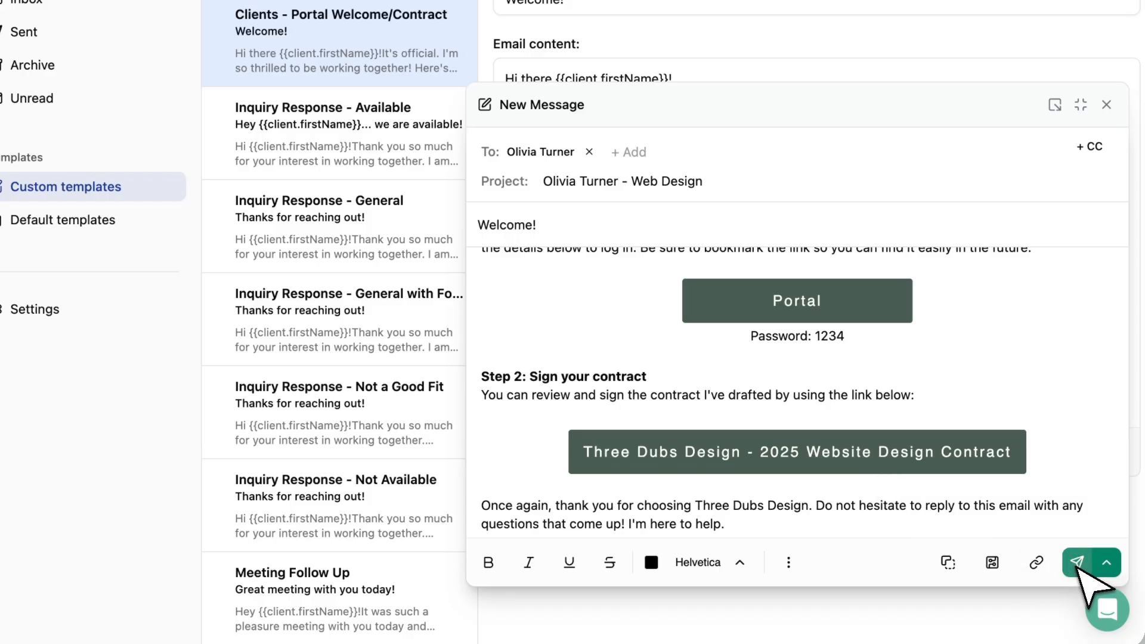
Examine the send-later options, including the custom date and time picker, then minimize the message without scheduling it
left_click(1112, 567)
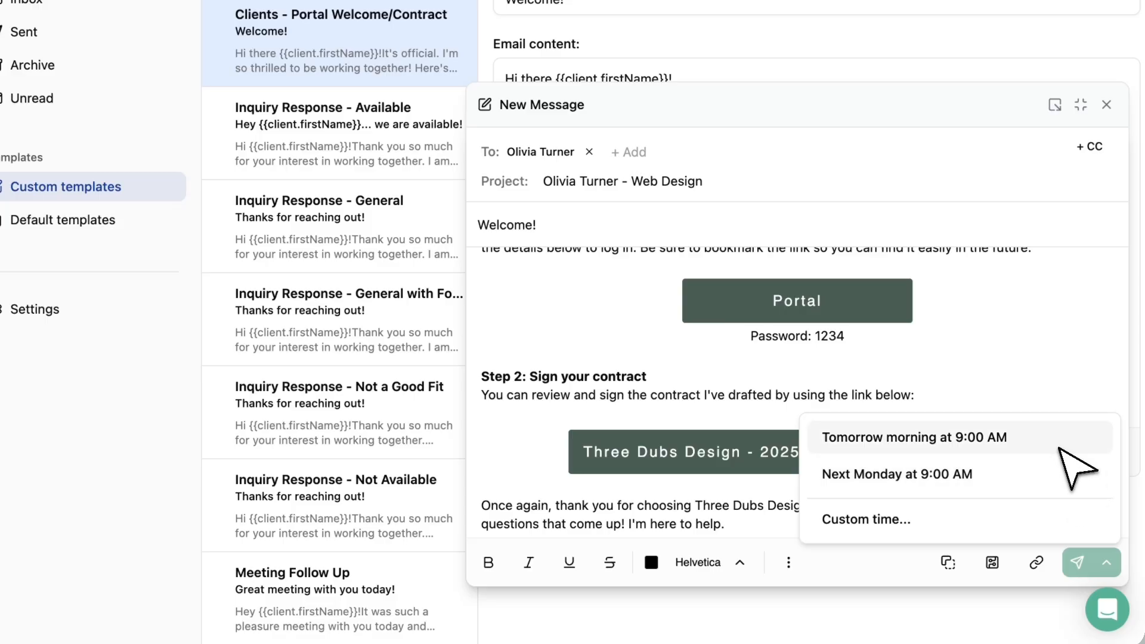
left_click(1038, 517)
left_click(903, 466)
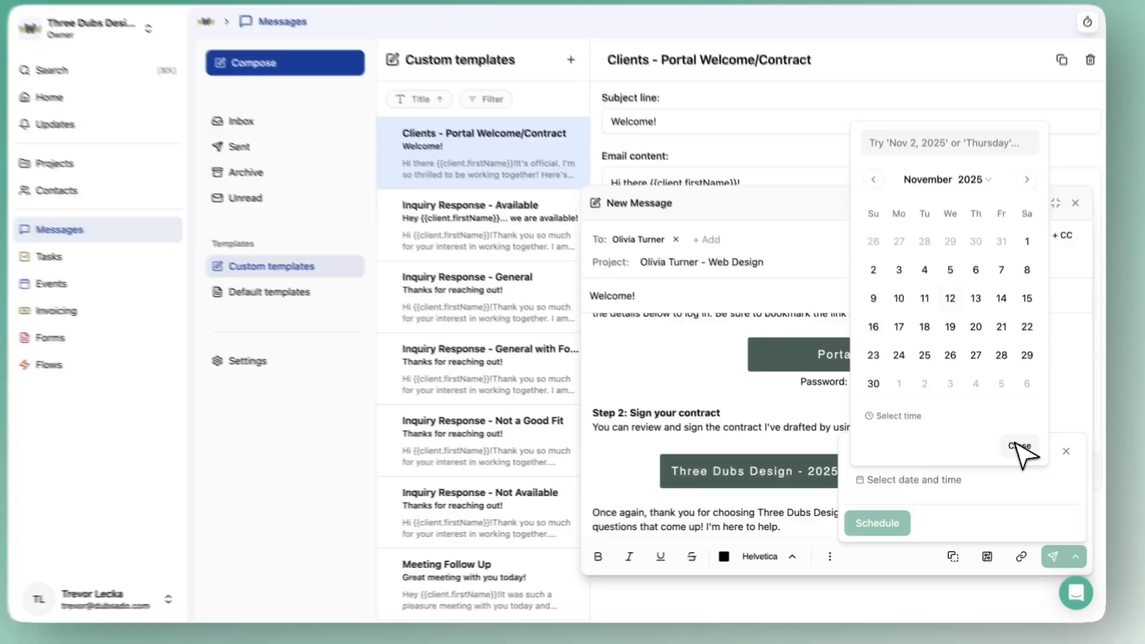
left_click(1034, 419)
left_click(1094, 426)
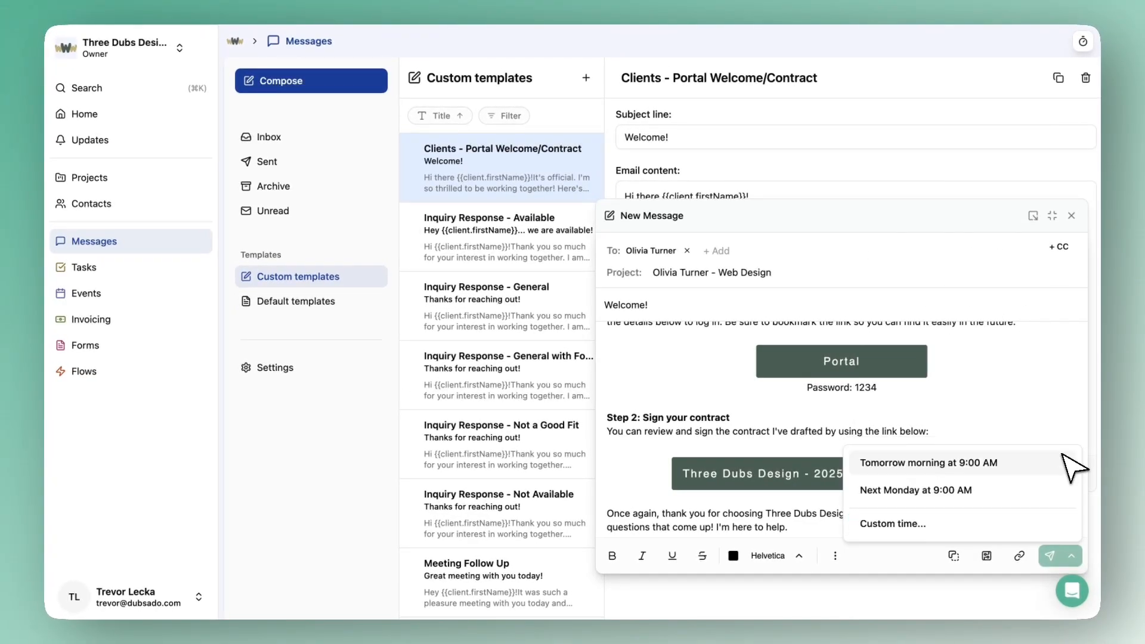
left_click(1051, 216)
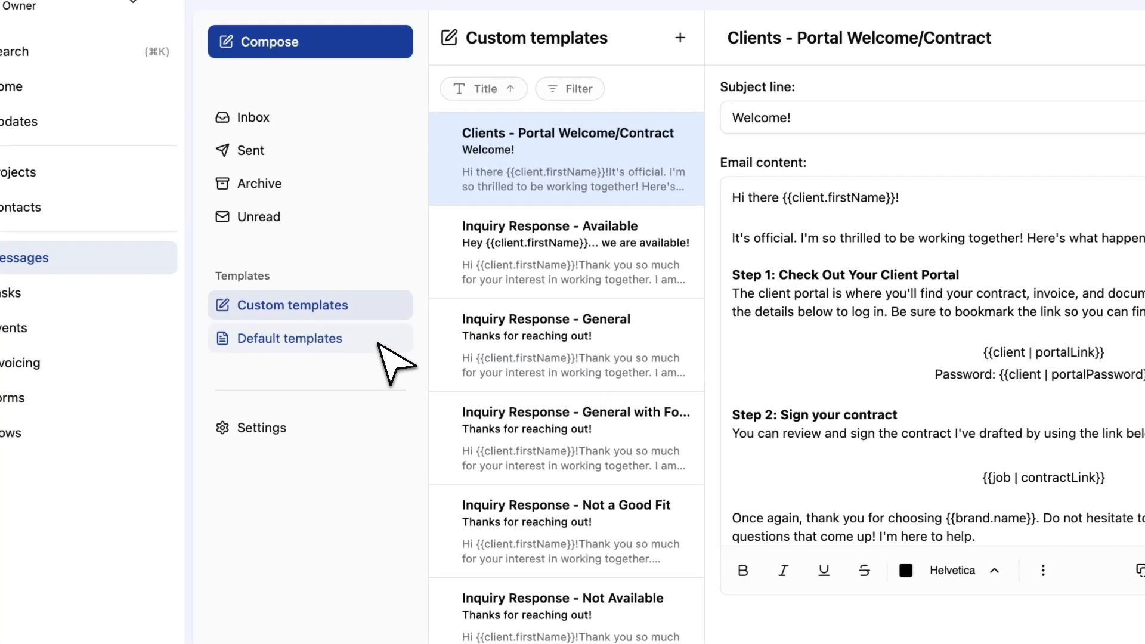
Open the default templates and look through the list with the "Appointment Cancelled" template displayed
left_click(377, 343)
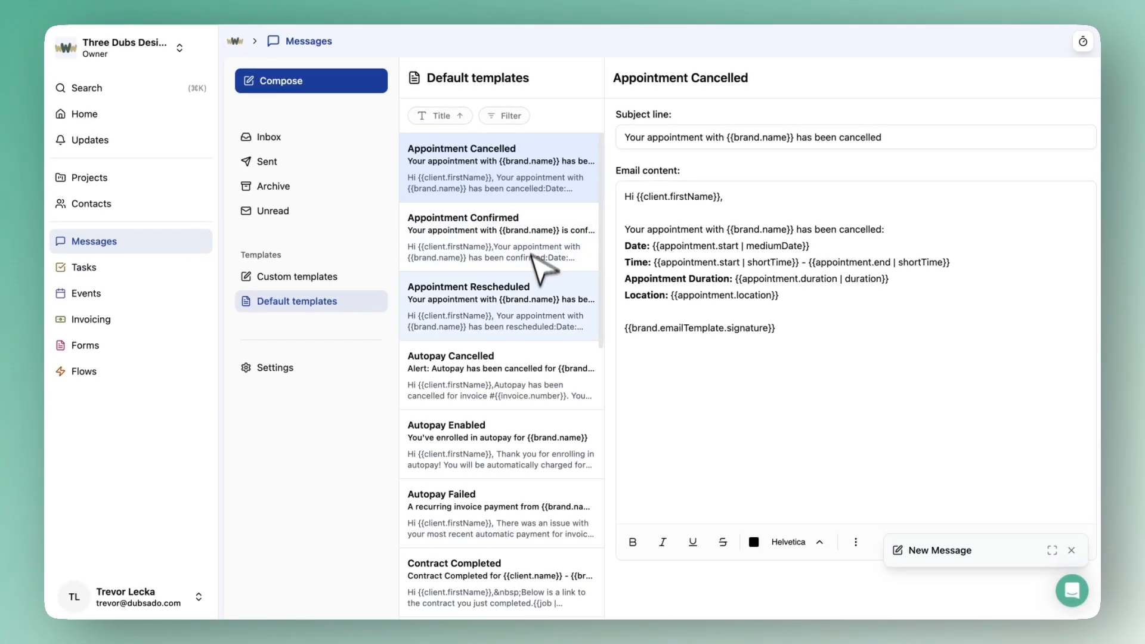
scroll(548, 444, "down", 3)
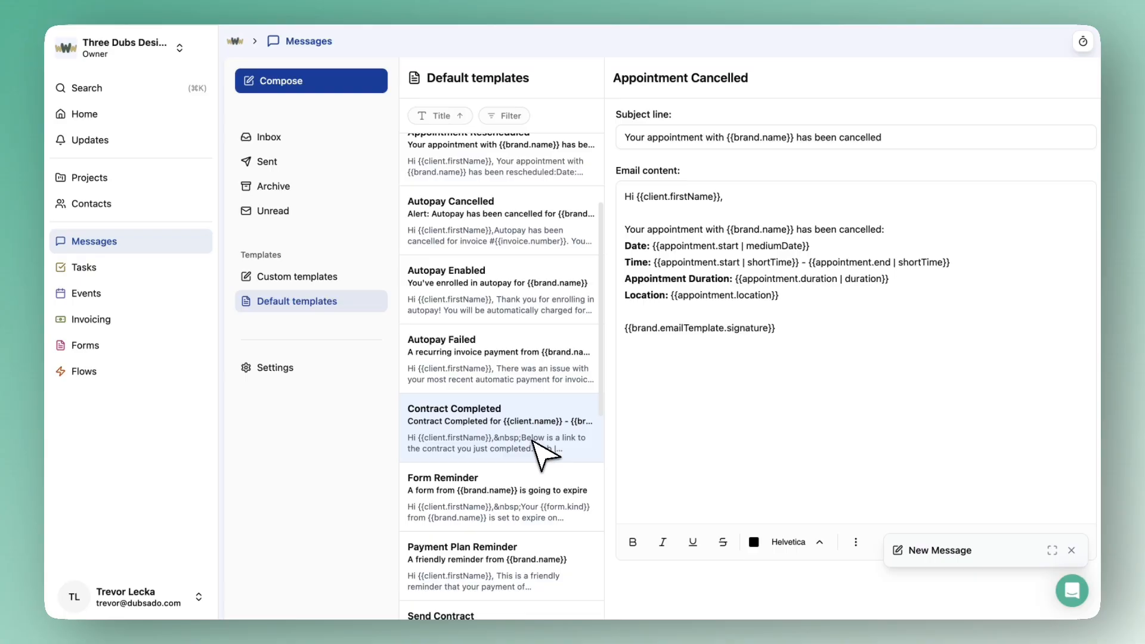
scroll(543, 452, "up", 3)
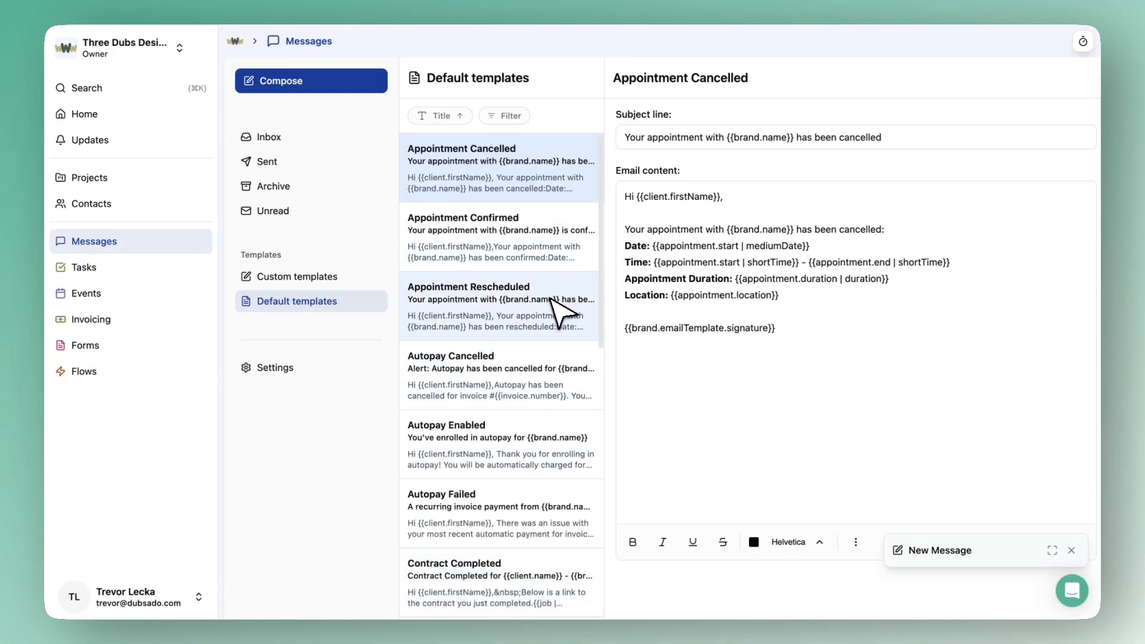
left_click(793, 307)
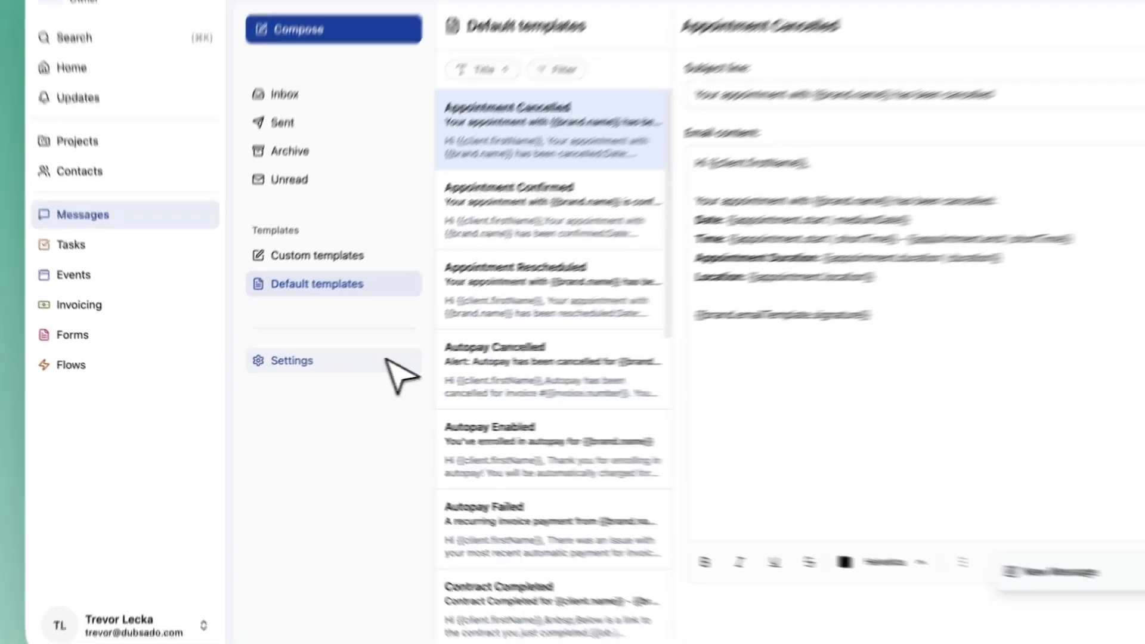
Review the message settings for the connected account, tracking pixel and email signature, then return to the inbox
left_click(400, 355)
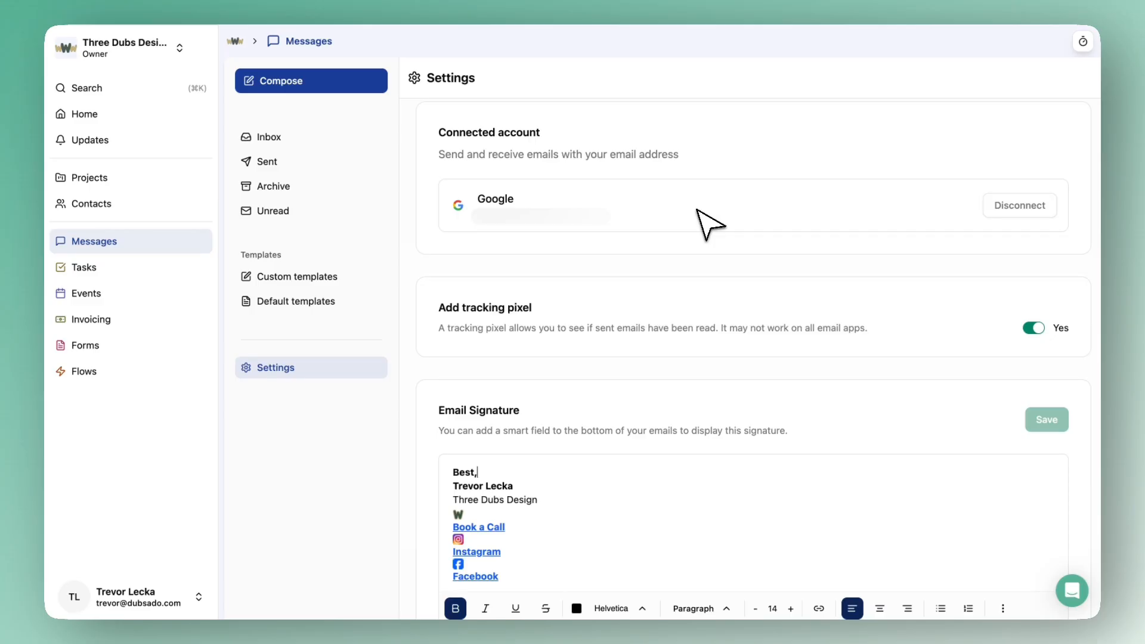
left_click_drag(439, 307, 542, 316)
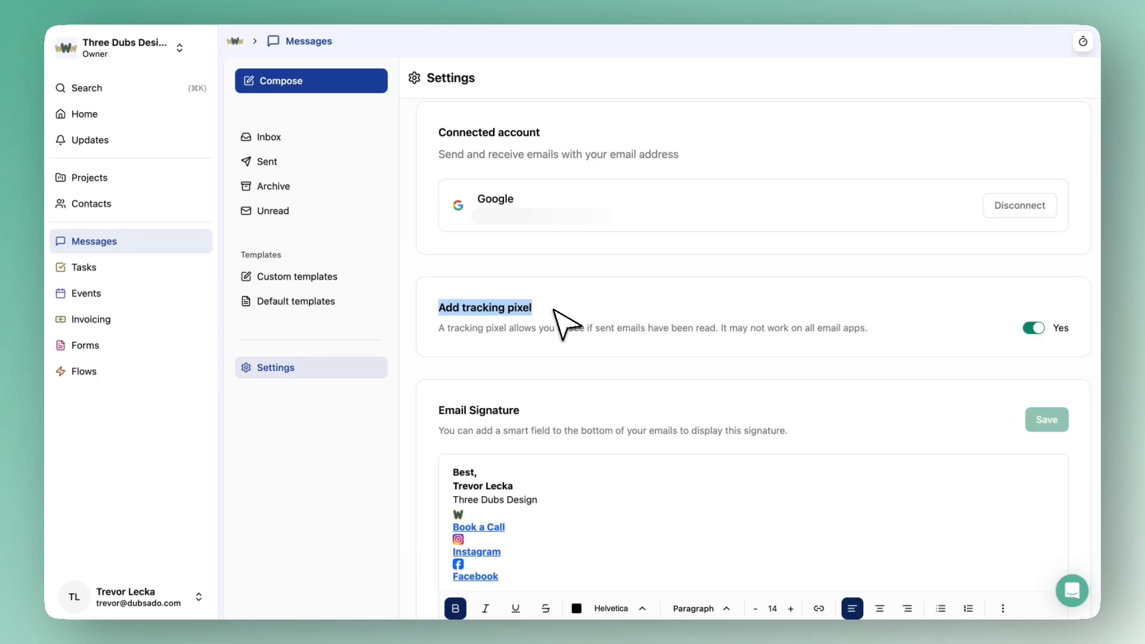
left_click(554, 309)
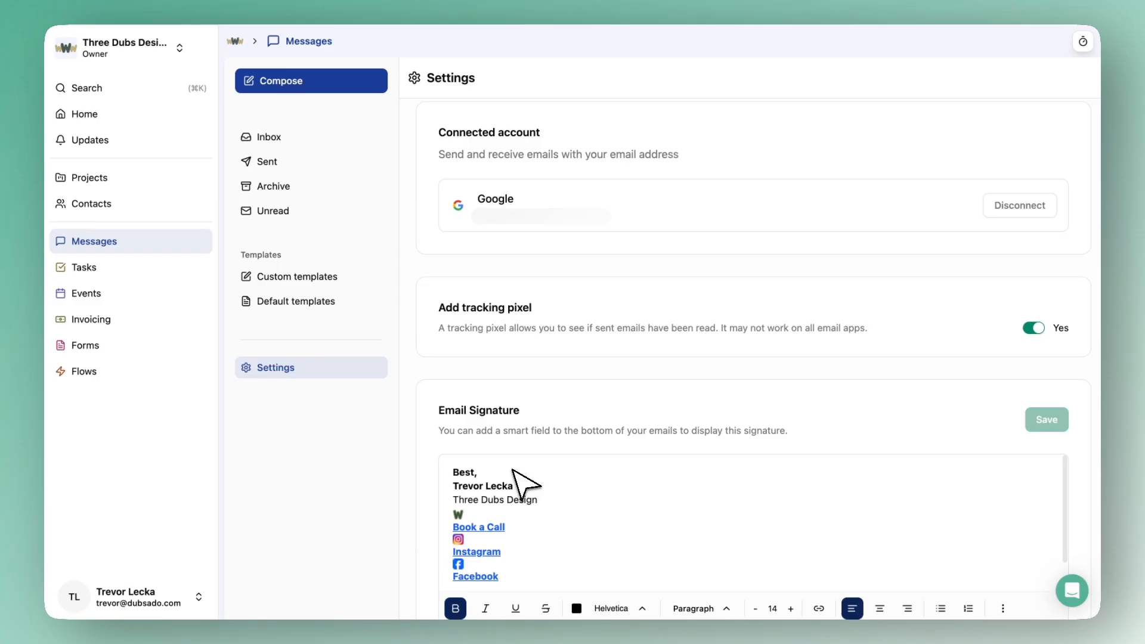
left_click(322, 140)
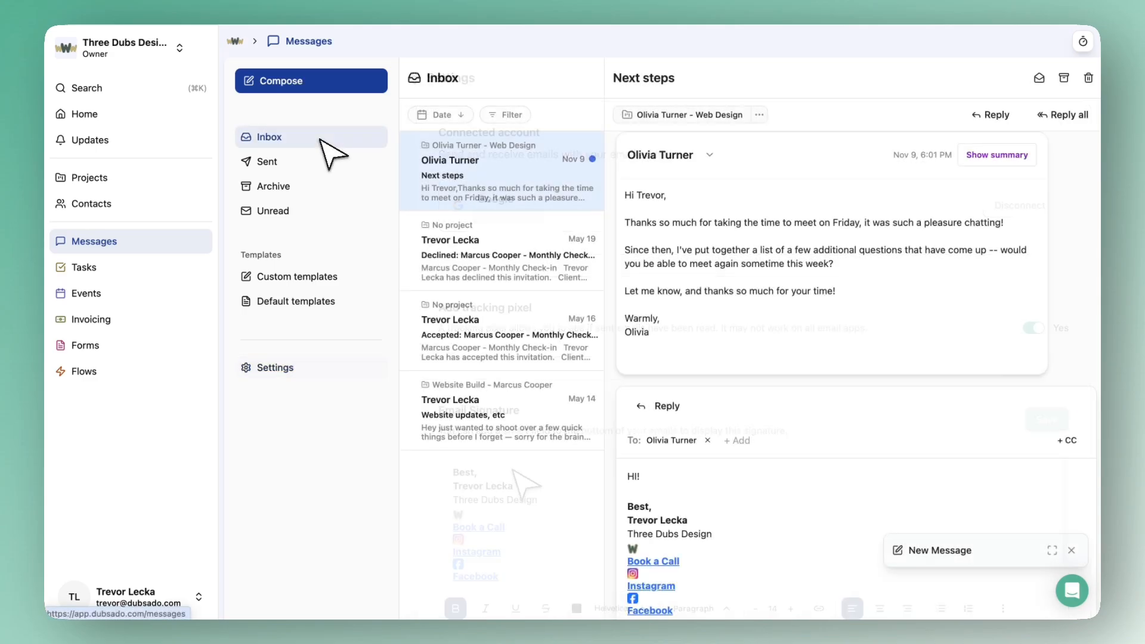